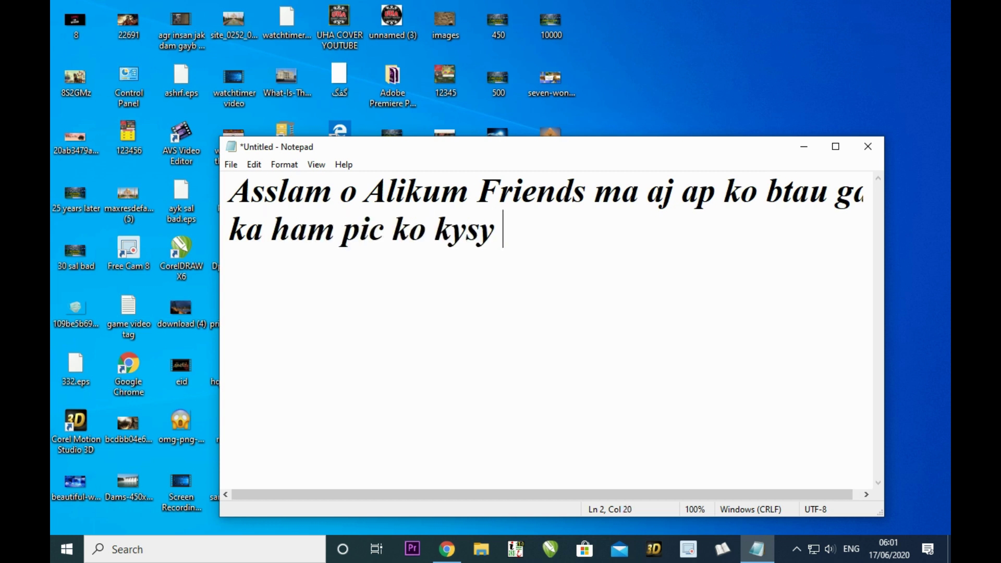
Complete the note with "edit kryn" and the line "now open chrome", and open google.com in a new Chrome tab.
type("edit kryn")
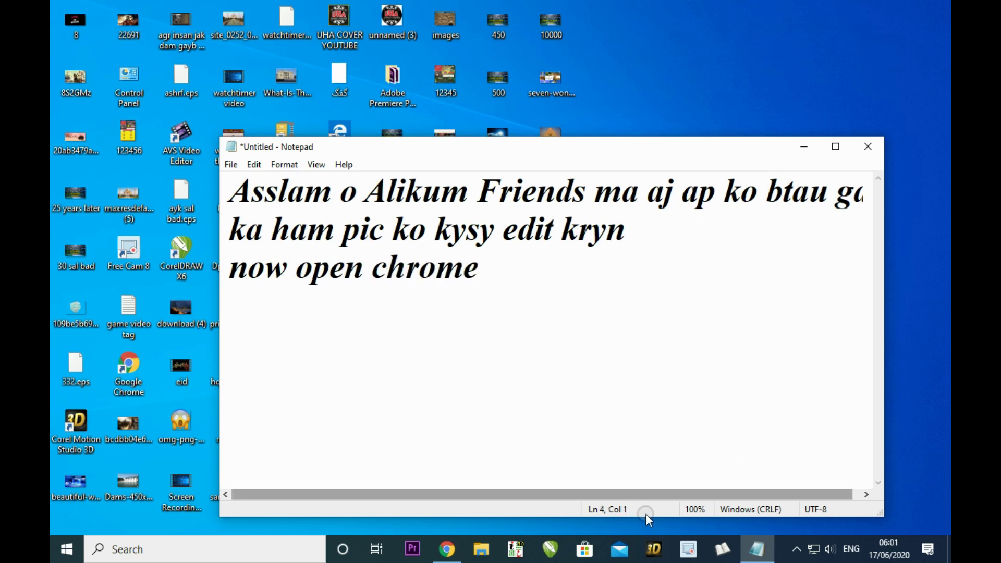
left_click(447, 549)
left_click(408, 11)
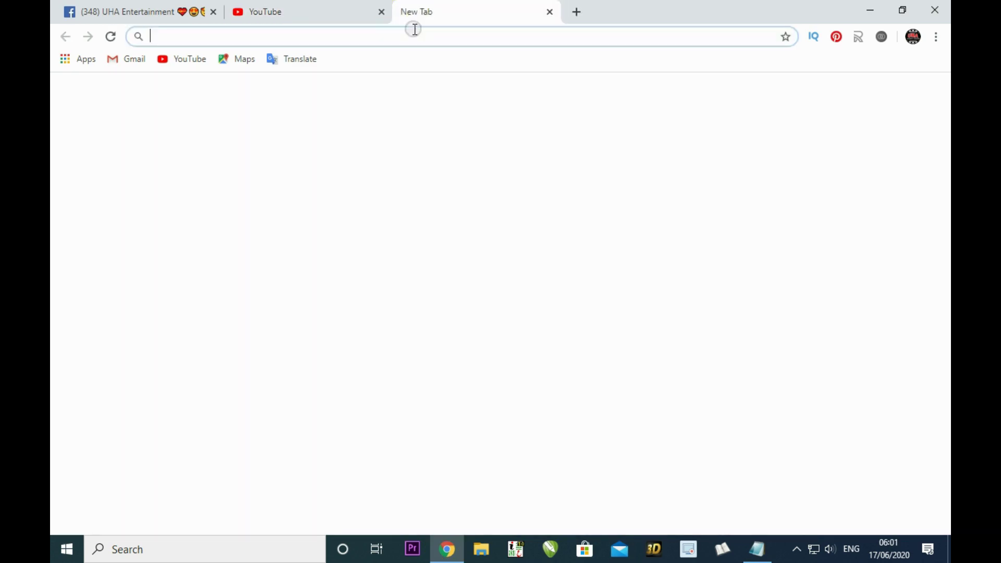
type("google.com")
key("Return")
Return to the Notepad note and add the lines "and type" and "photofunia".
left_click(870, 10)
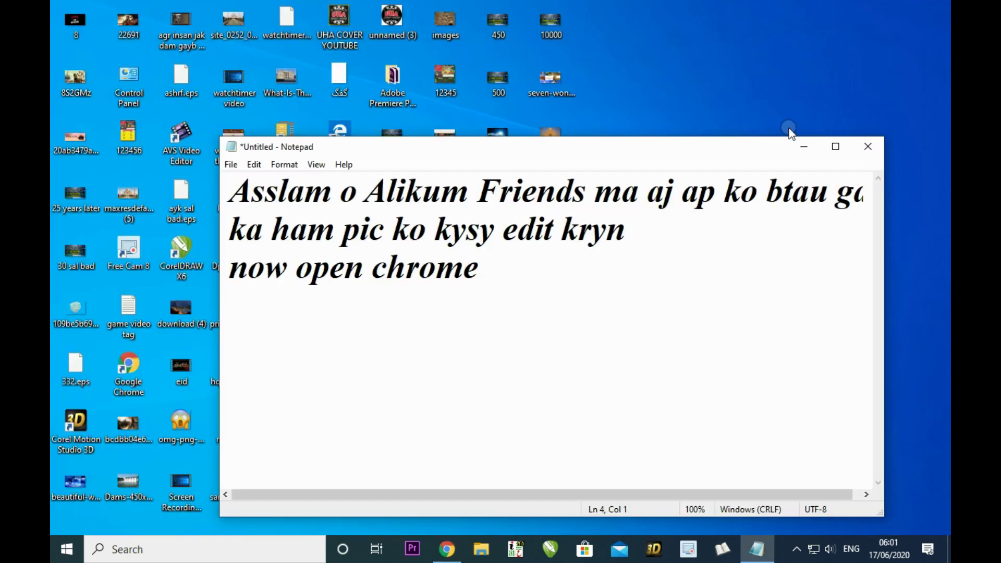
type("and type")
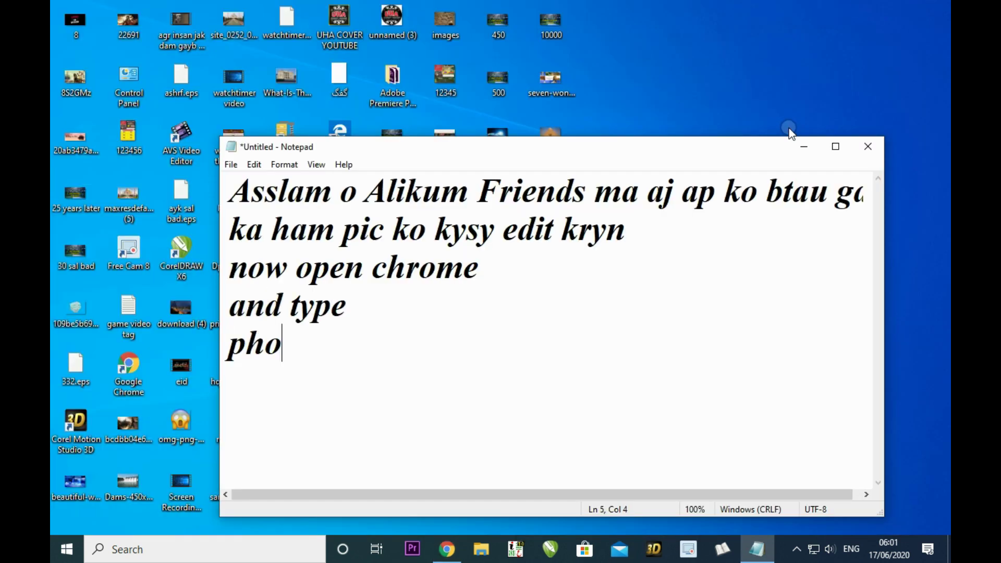
type("funia")
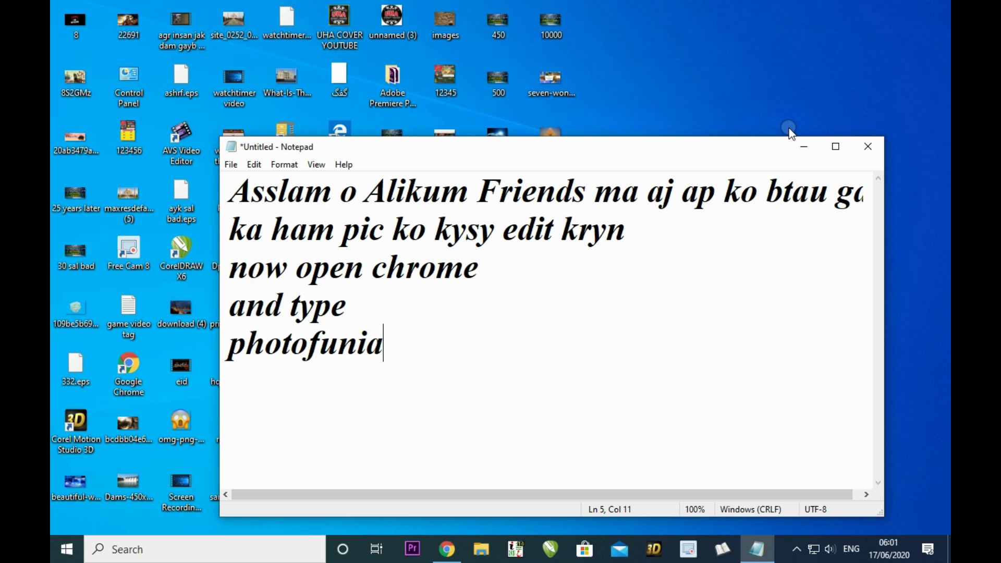
Copy the word "photofunia" from the note and search Google for it in Chrome.
key("shift+Home")
key("End")
key("shift+Home")
key("ctrl+c")
left_click(309, 341)
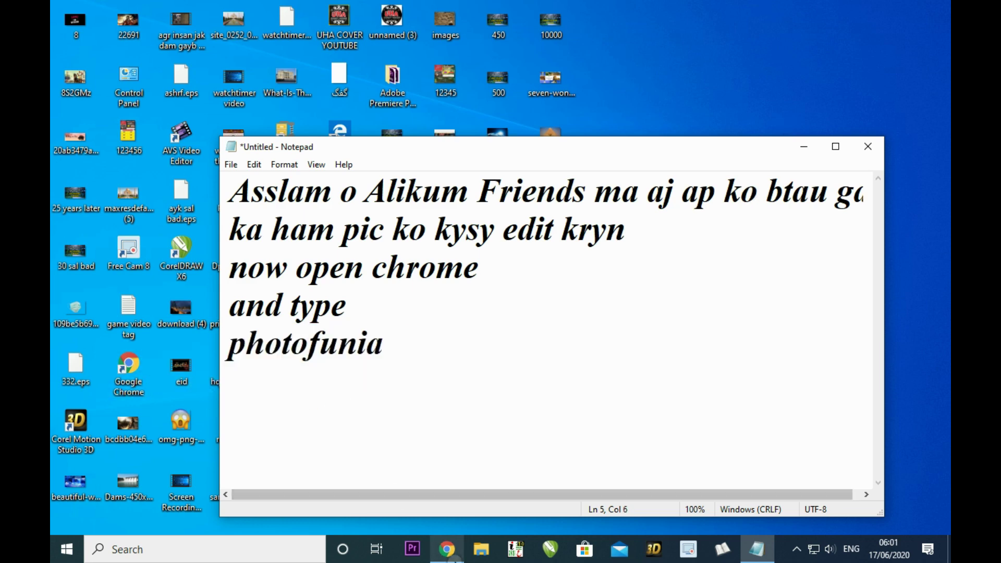
left_click(447, 550)
left_click(370, 260)
key("ctrl+v")
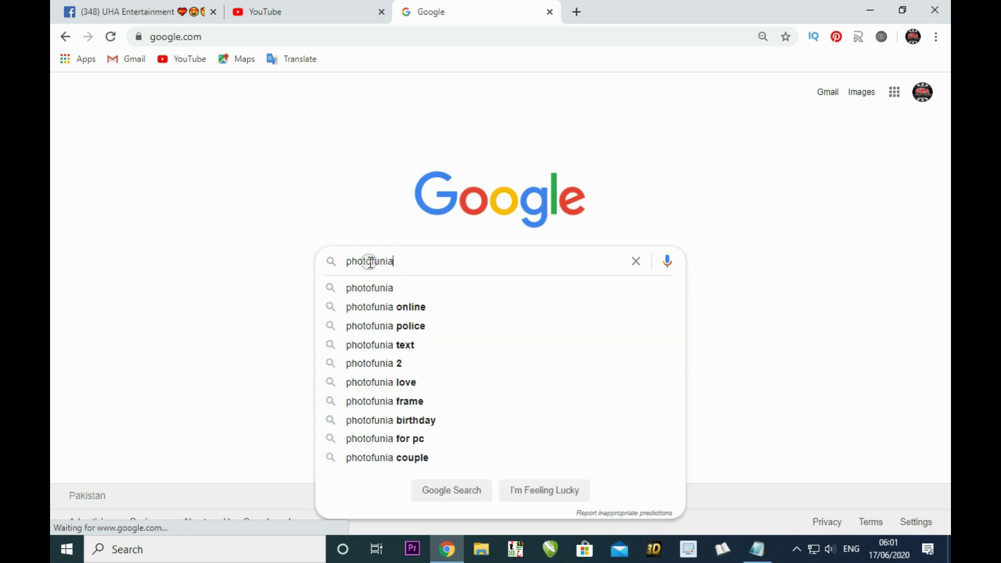
key("Return")
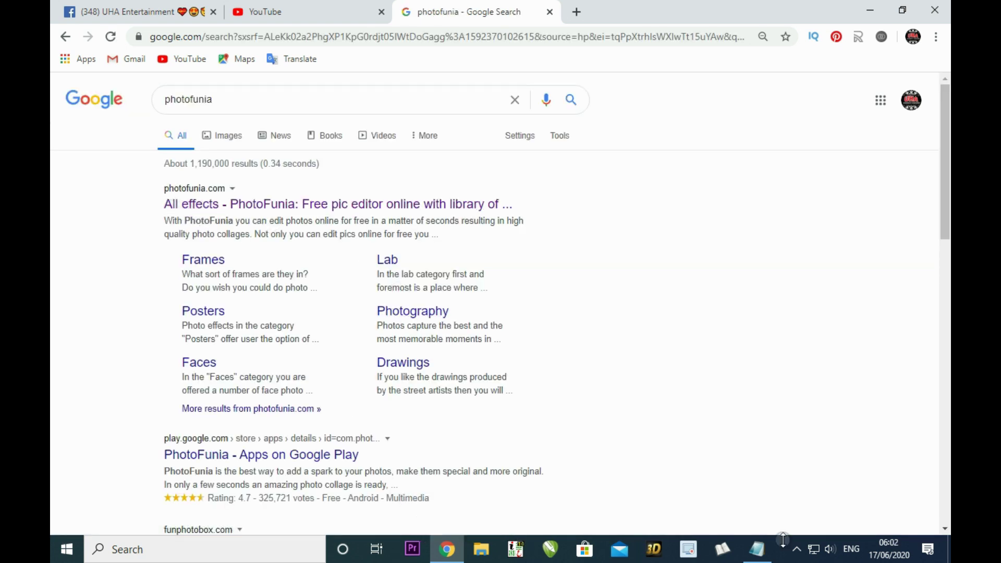
Add the line "now open first site" to the Notepad note and open the photofunia.com search result in Chrome.
left_click(759, 549)
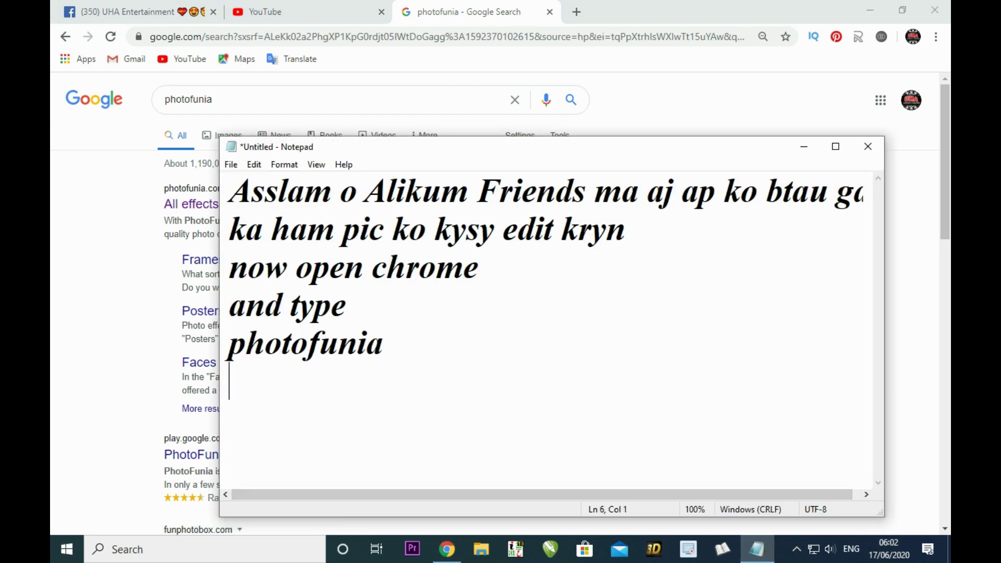
type("now open first site")
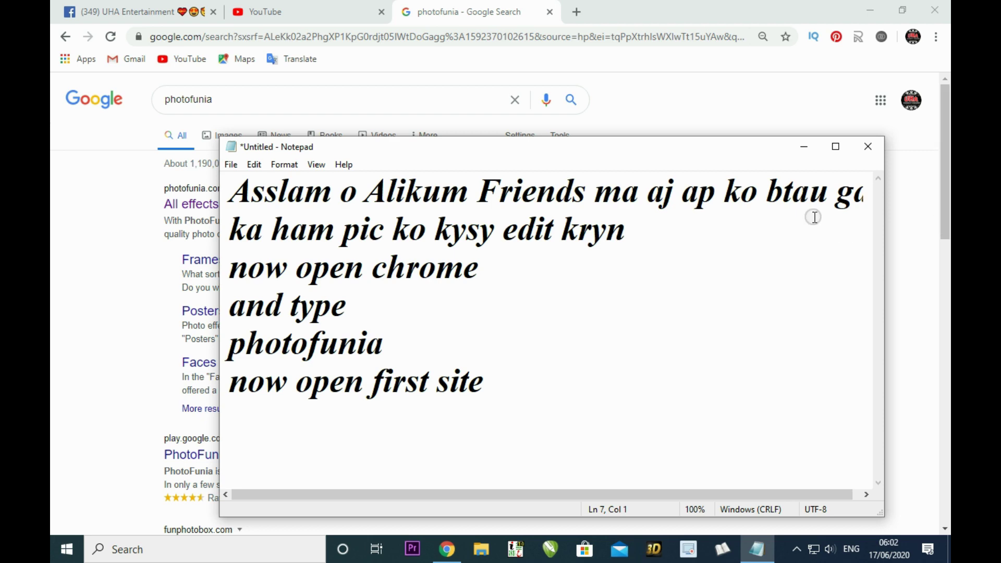
left_click(804, 154)
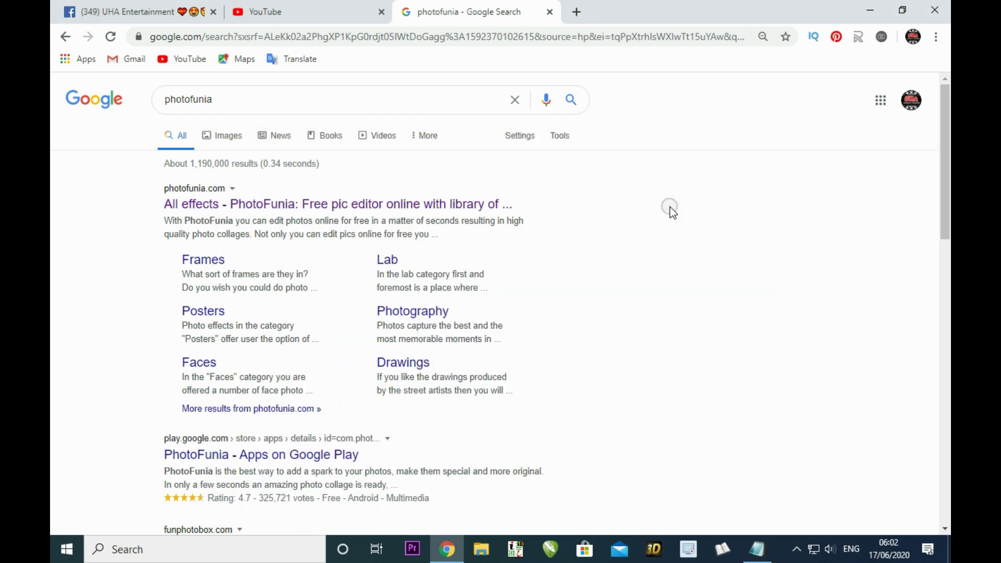
left_click(281, 208)
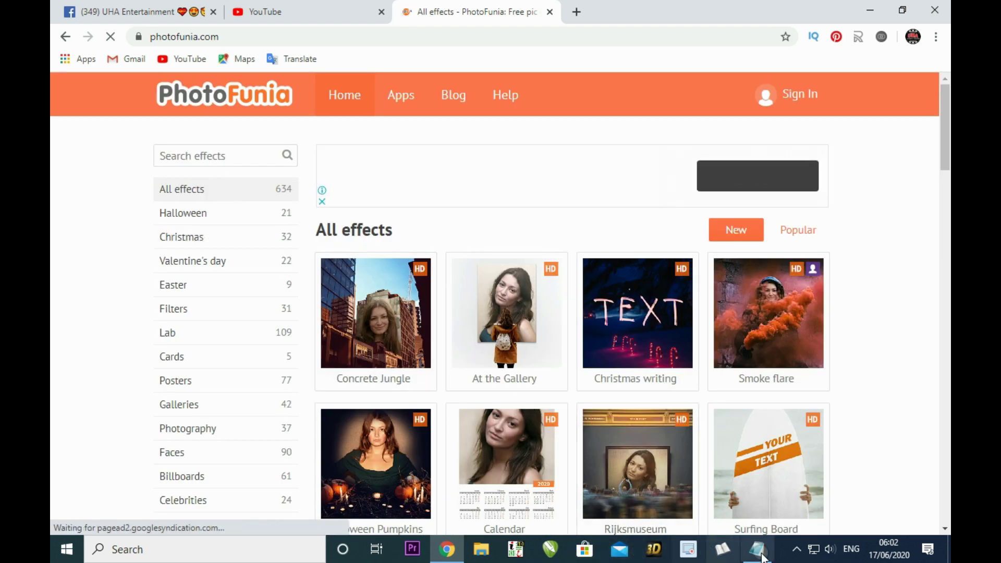
Switch to Notepad and add the line "ab ap dykh skty han k different tampletes majood han idhar".
left_click(757, 549)
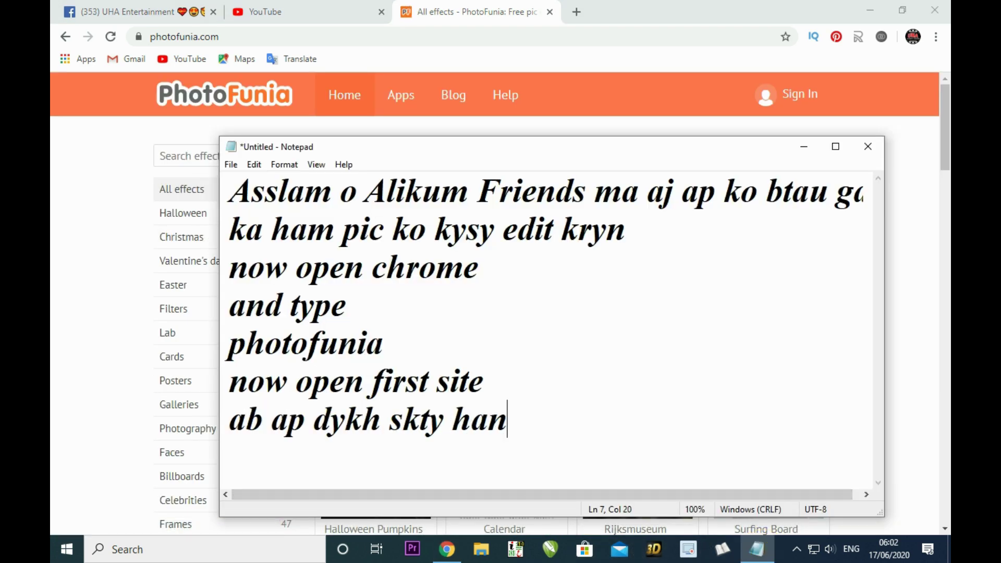
type("iffer")
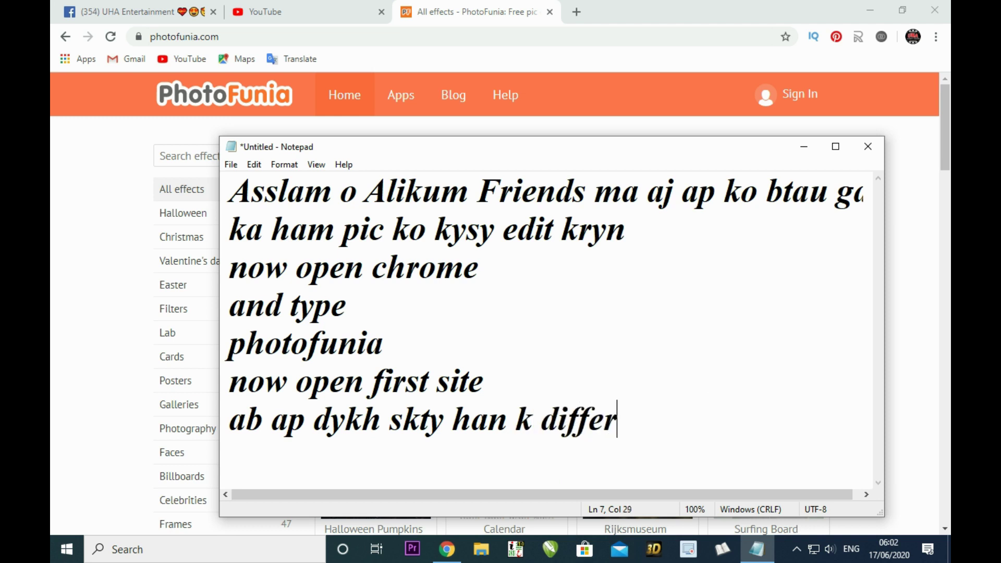
type("ent tamplete")
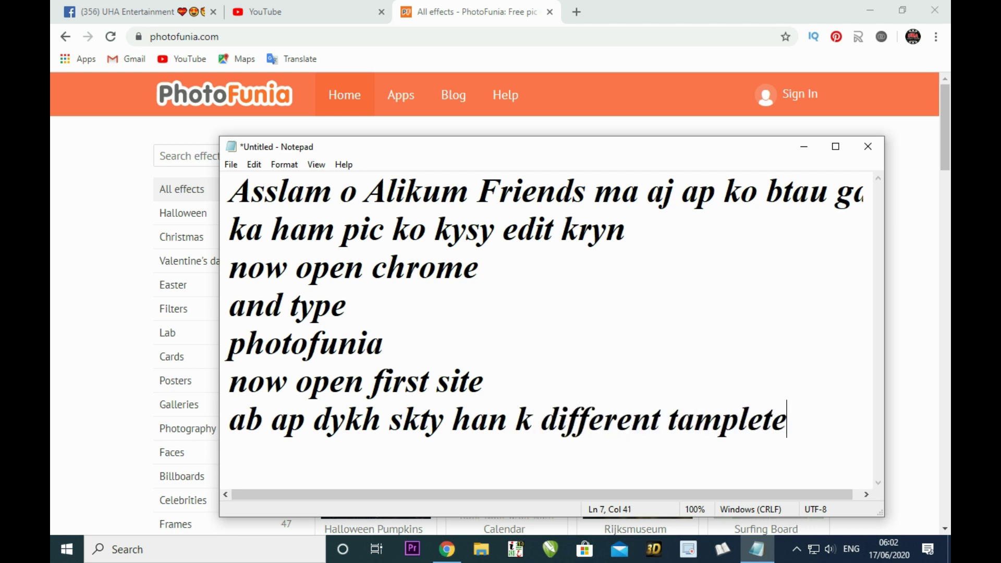
type("s majood han idhar")
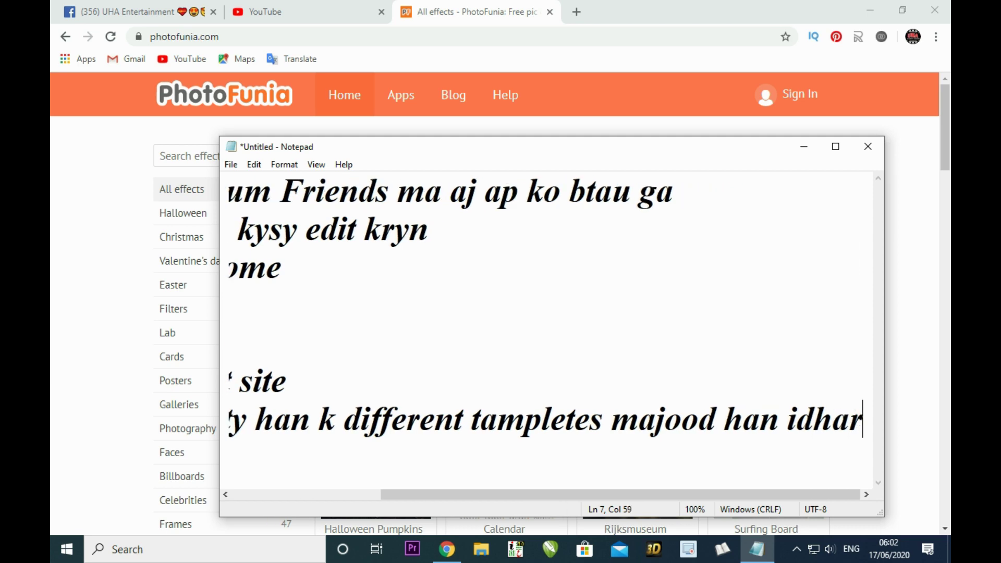
key("Return")
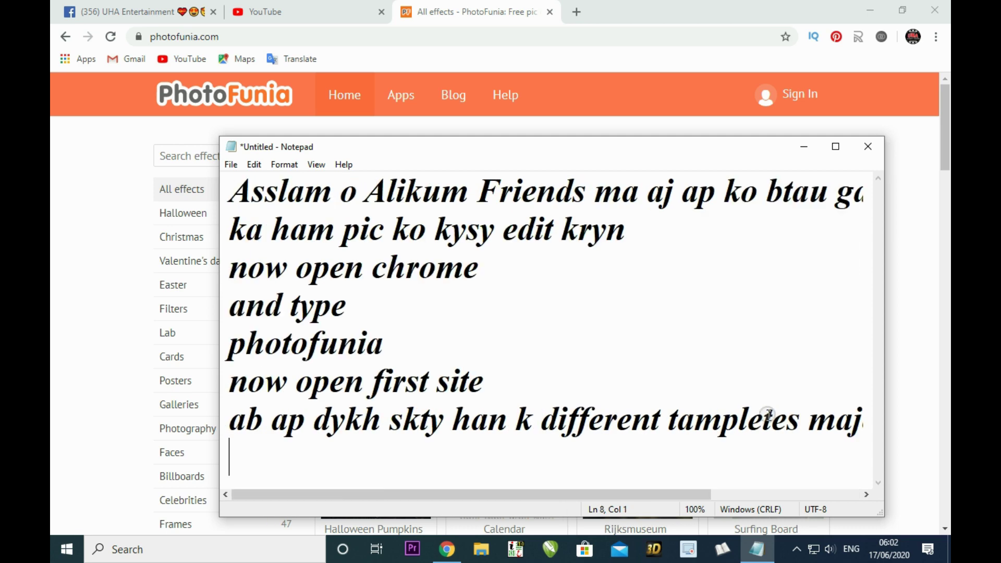
Browse PhotoFunia's Halloween, Christmas, Valentine's day, Easter and Filters effect categories in Chrome.
left_click(808, 156)
left_click(204, 211)
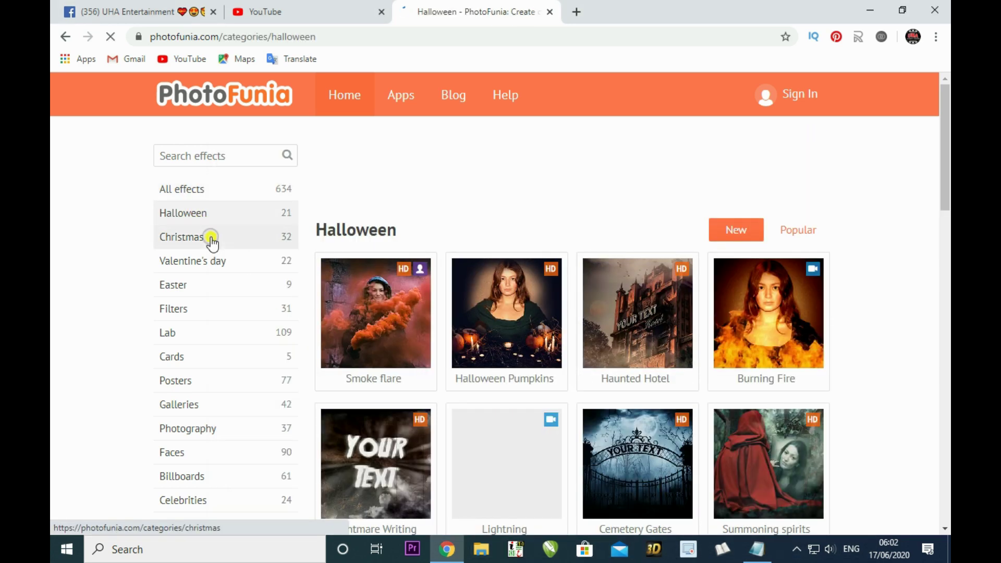
left_click(211, 238)
left_click(217, 261)
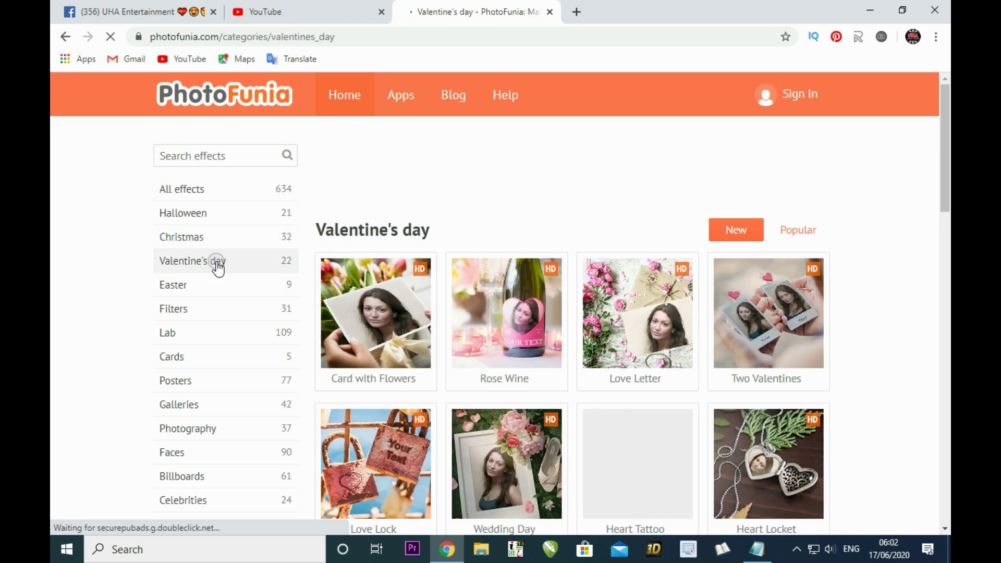
left_click(214, 286)
left_click(213, 312)
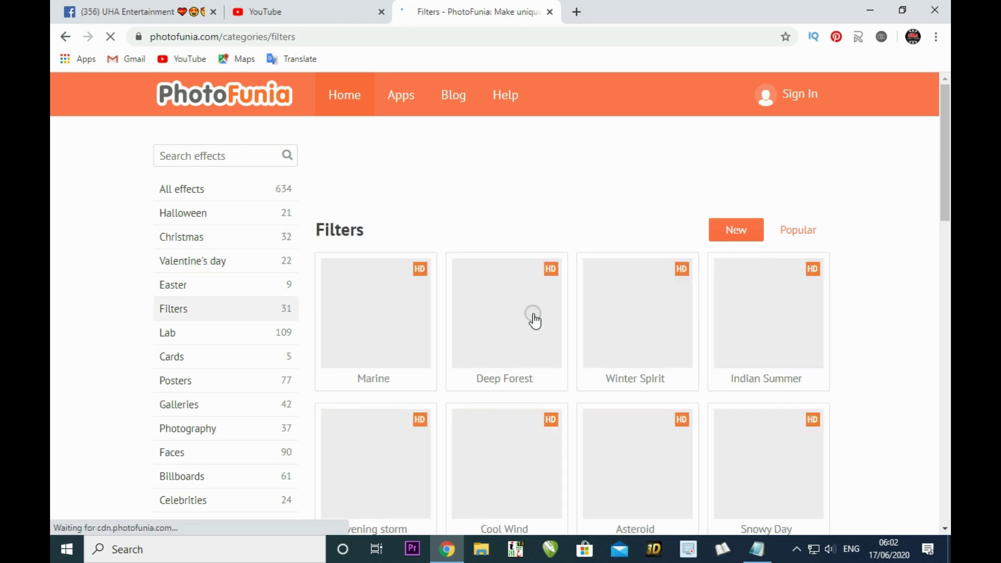
scroll(532, 318, "down", 4)
scroll(537, 321, "down", 8)
scroll(543, 323, "up", 11)
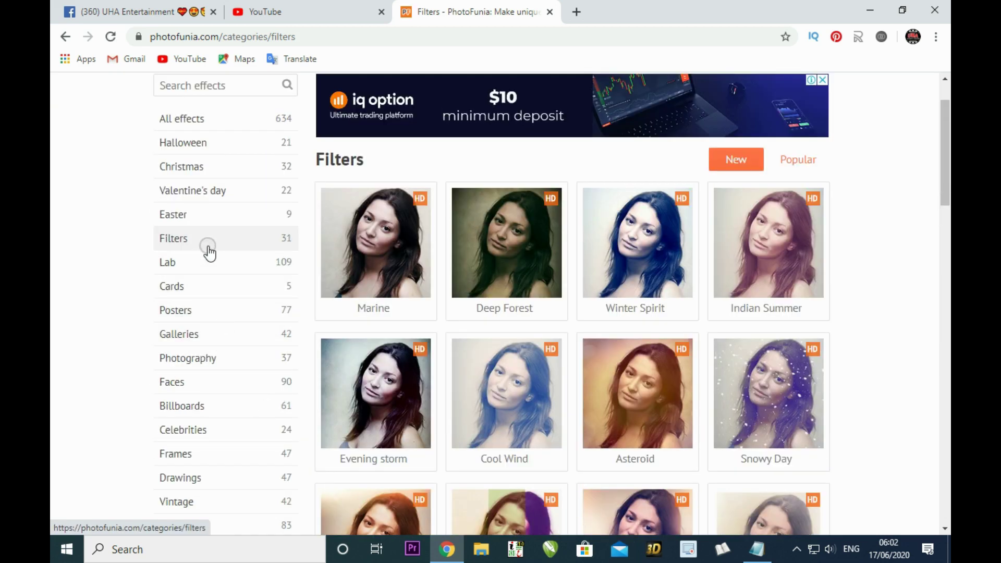
scroll(208, 250, "down", 3)
scroll(216, 294, "up", 4)
Switch to Notepad and add the line "if you watn search" to the note.
left_click(757, 549)
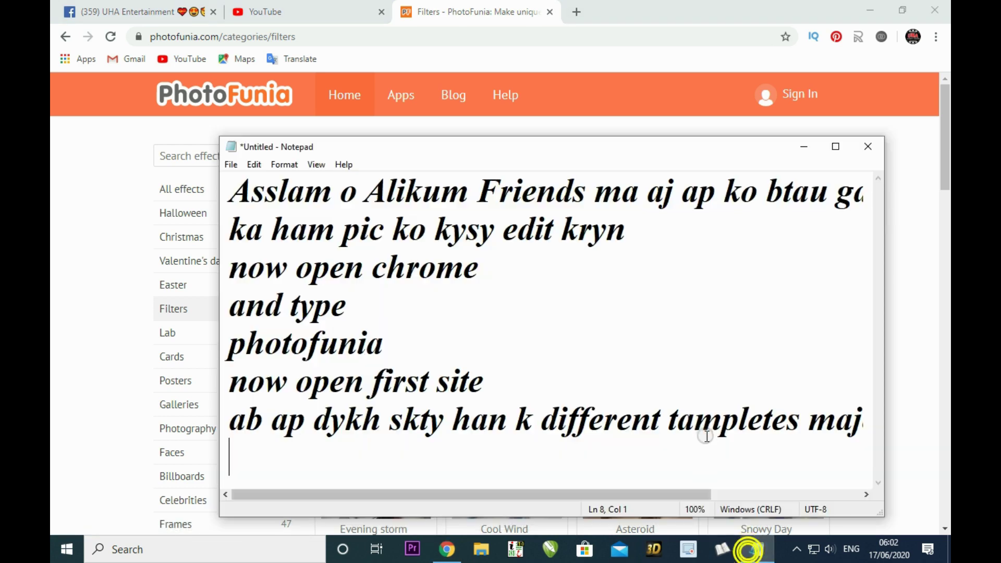
type("you watn s")
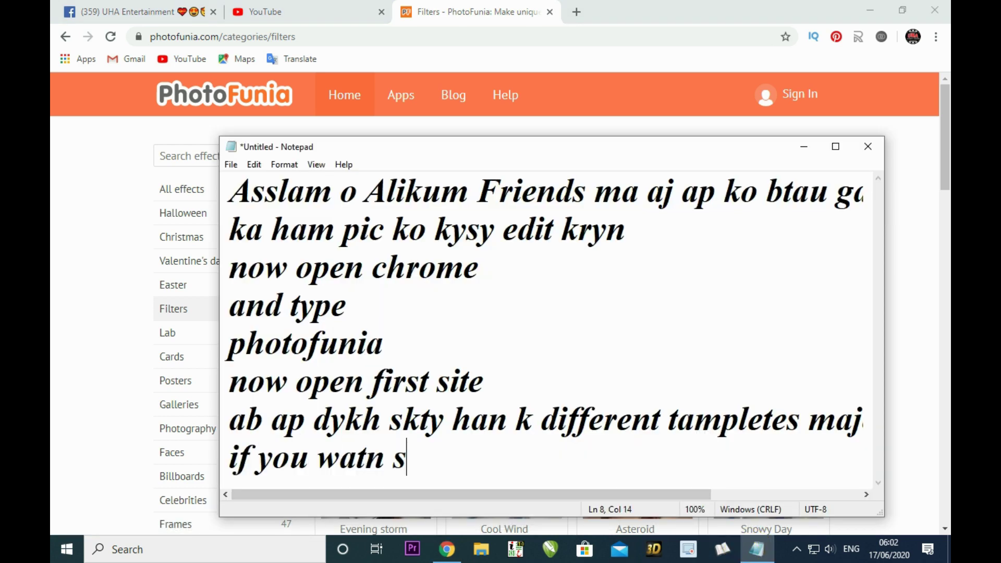
type("earch")
key("Return")
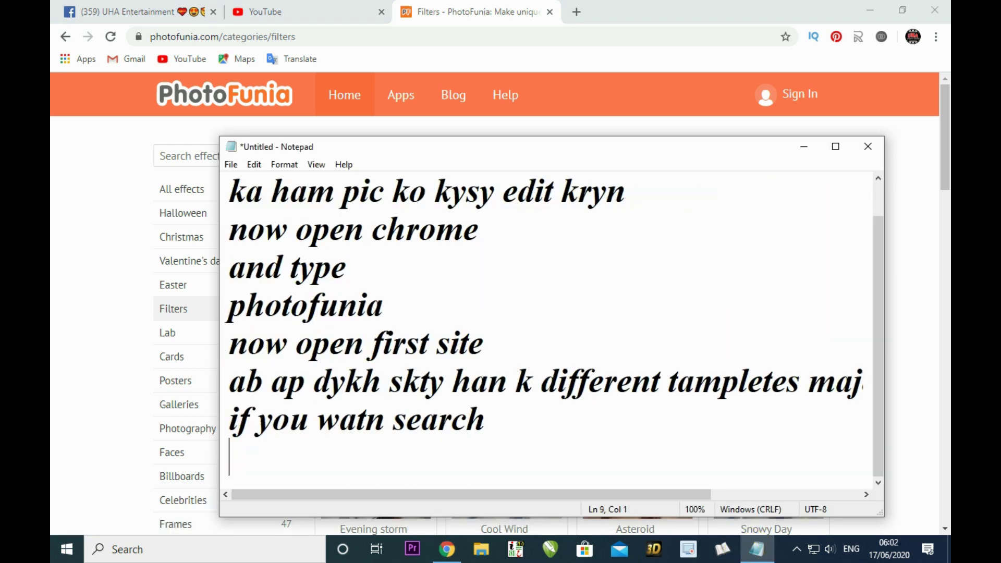
Search the PhotoFunia effects for "car" in Chrome and look through the results.
left_click(805, 146)
left_click(224, 157)
type("car")
key("Return")
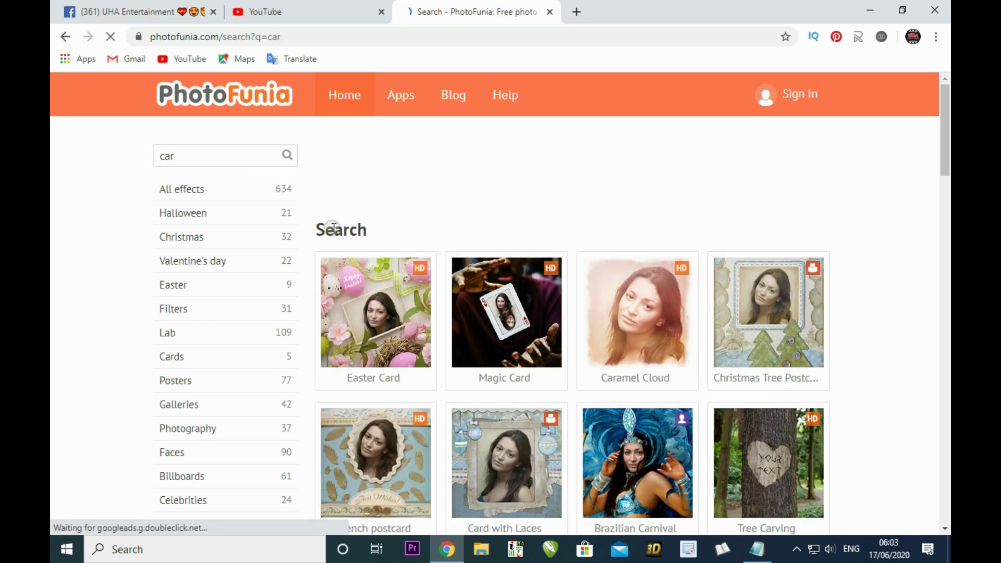
scroll(332, 228, "down", 8)
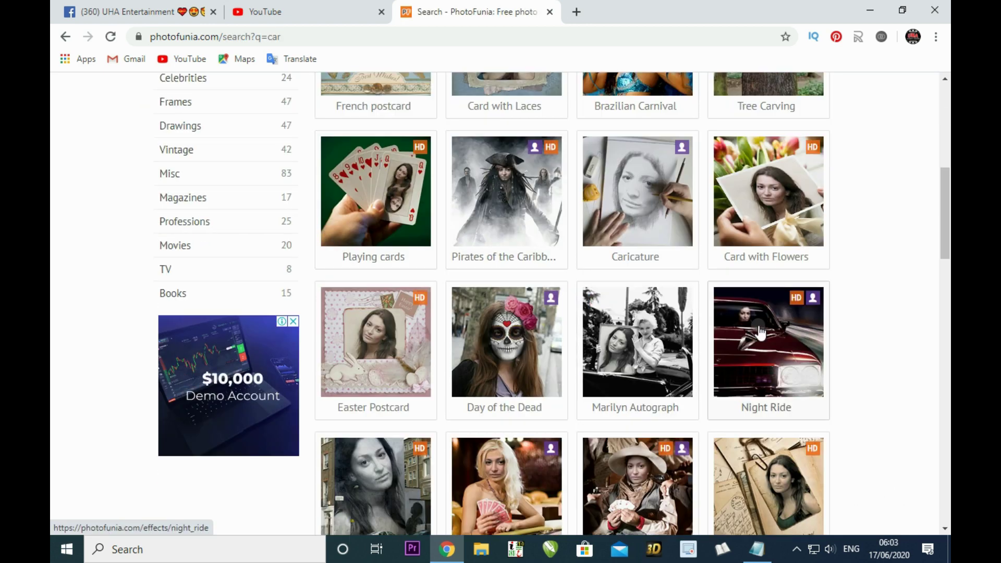
scroll(773, 332, "down", 7)
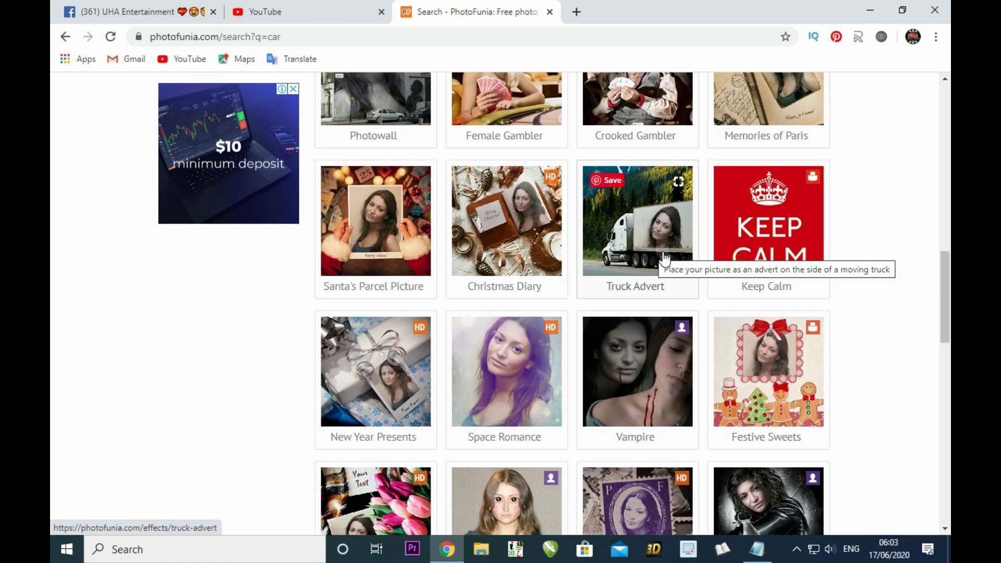
scroll(665, 258, "down", 4)
scroll(664, 257, "down", 3)
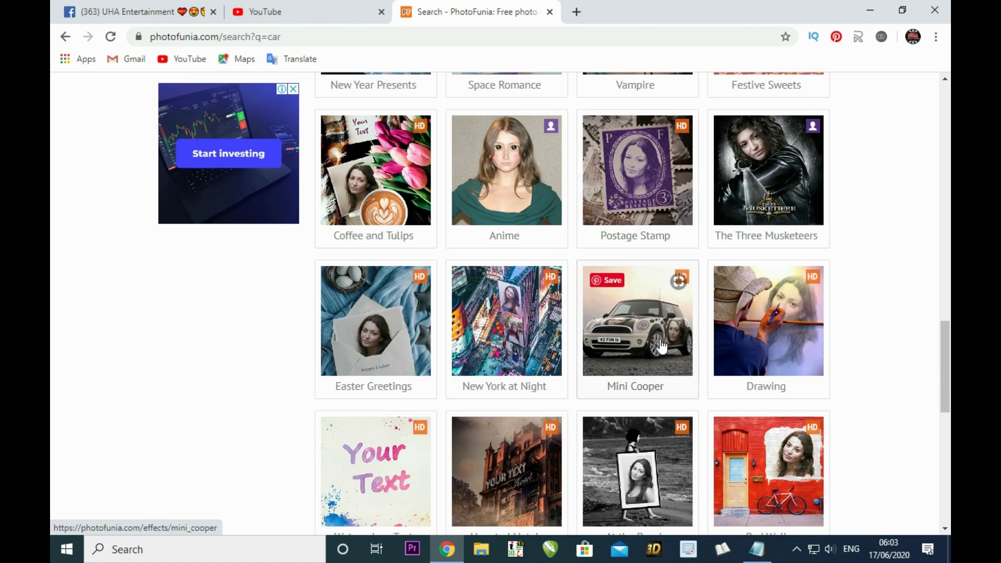
scroll(661, 342, "down", 4)
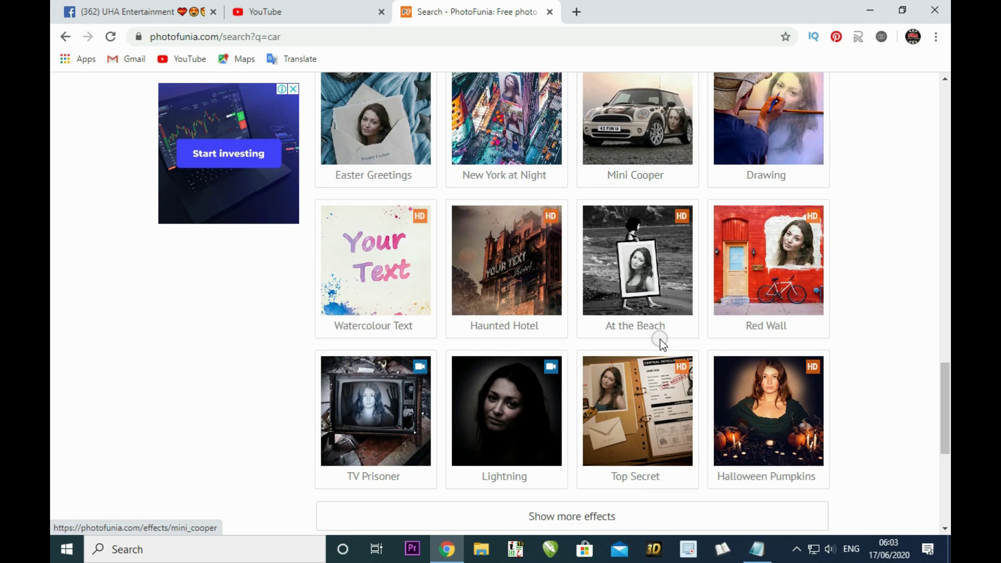
Search the PhotoFunia effects for "road" and look through the results.
scroll(660, 340, "up", 20)
key("Tab")
type("road")
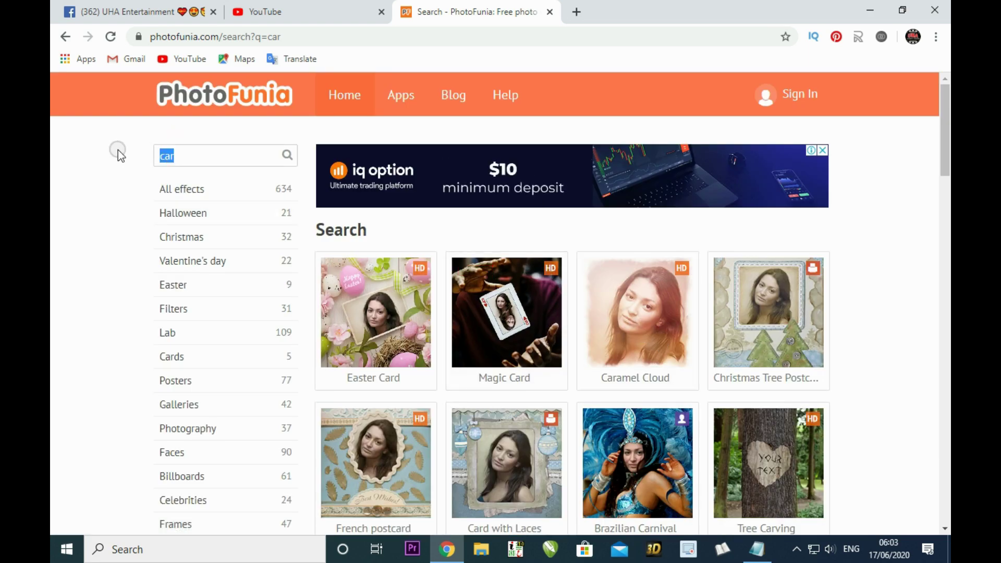
key("Return")
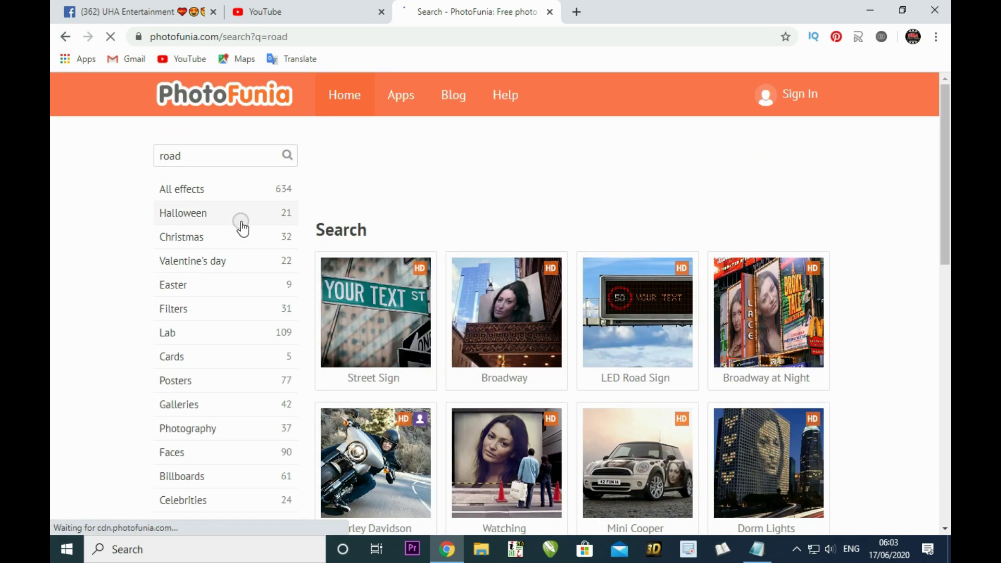
scroll(530, 353, "down", 4)
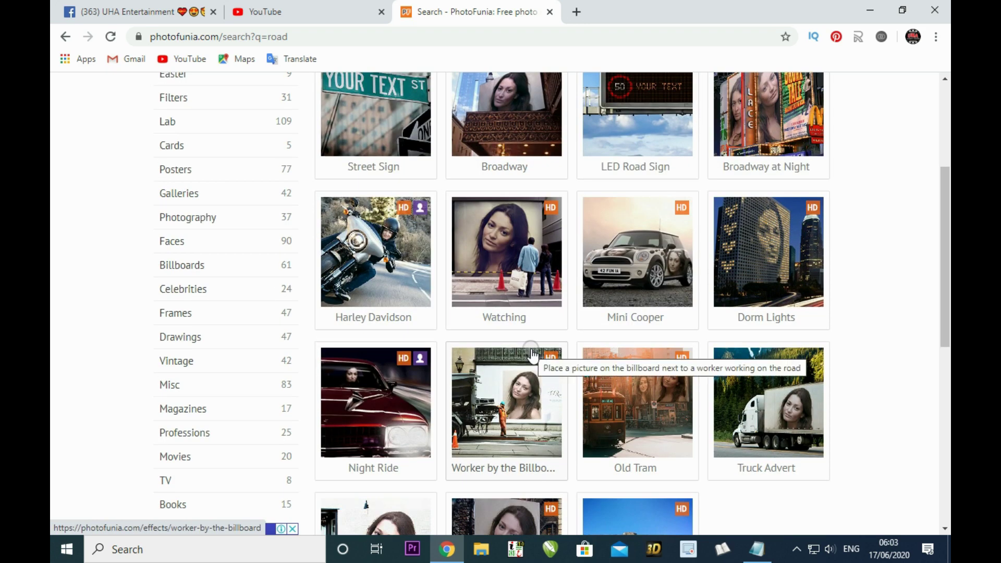
scroll(534, 353, "down", 4)
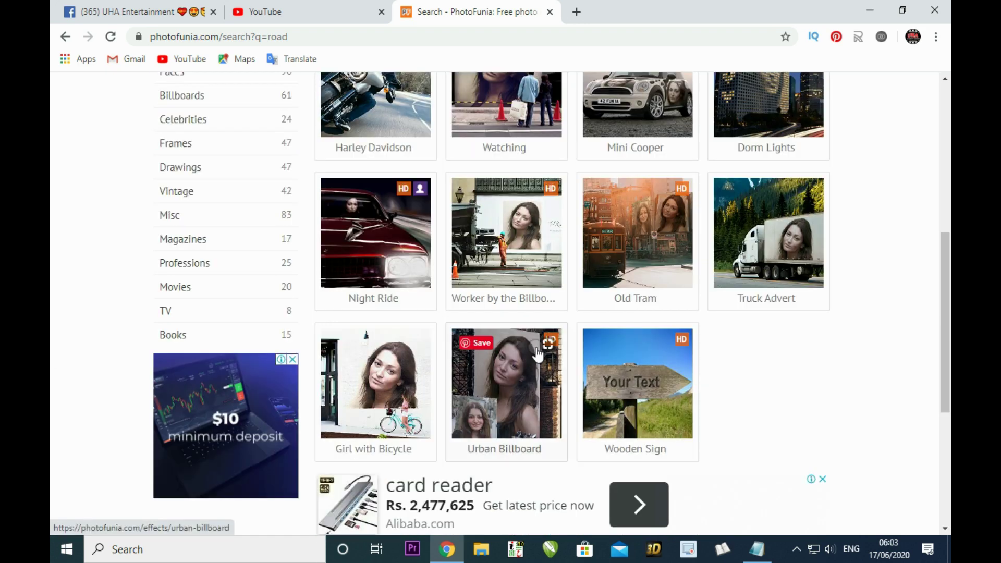
scroll(534, 349, "up", 5)
scroll(537, 355, "up", 2)
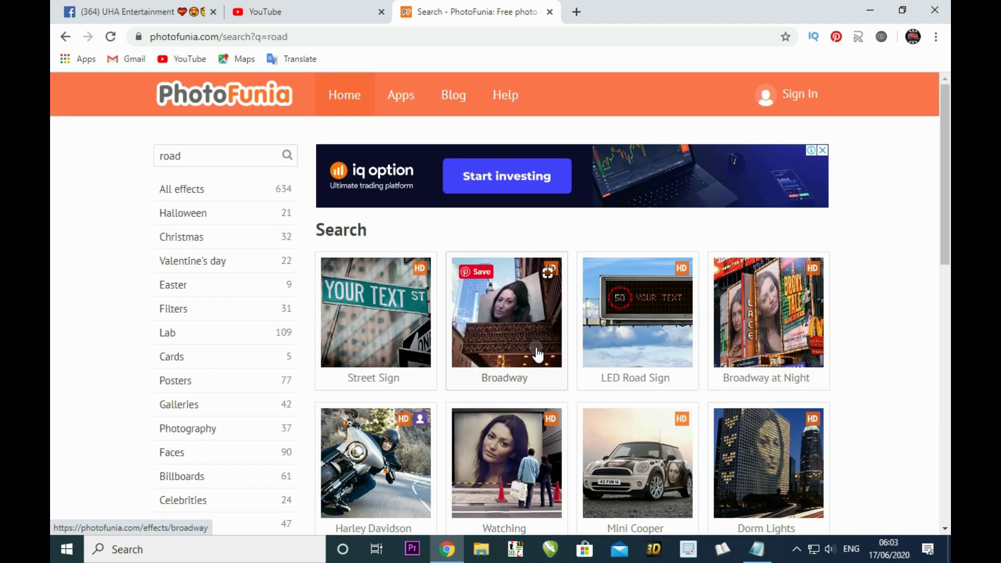
left_click(233, 189)
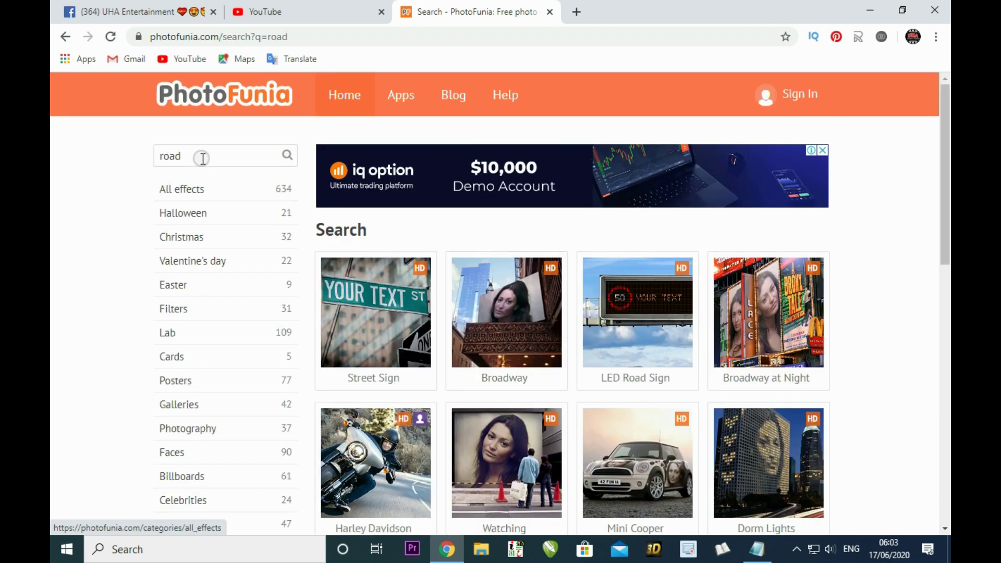
Search the PhotoFunia effects for "light" and open the Concert effect from the results.
left_click_drag(203, 158, 117, 161)
type("light")
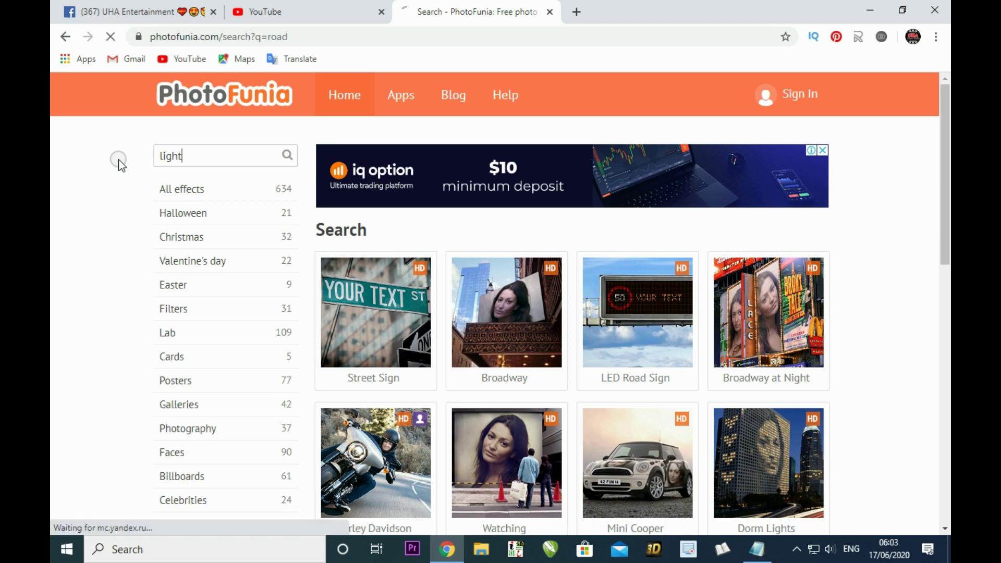
key("Return")
scroll(578, 339, "down", 1)
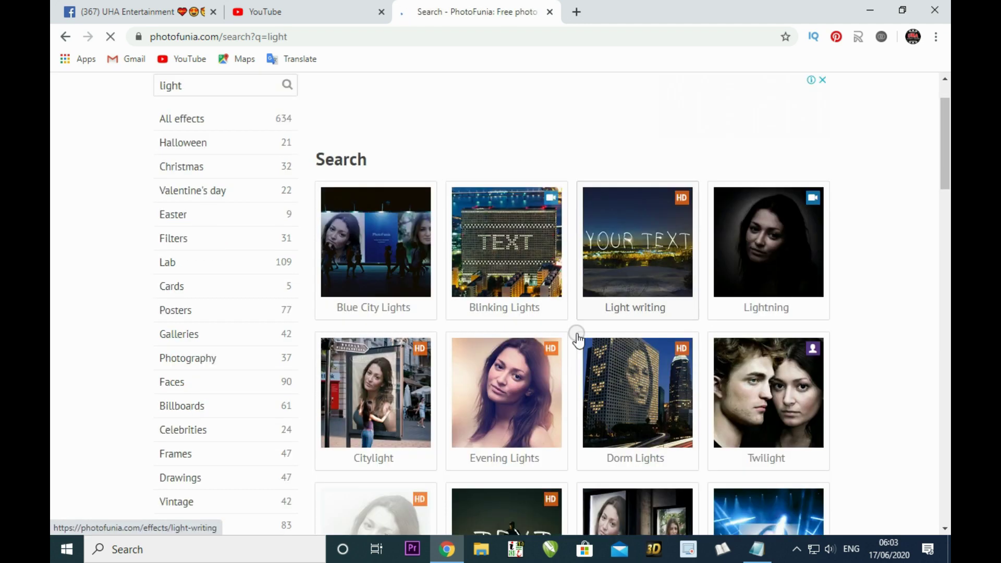
scroll(577, 339, "down", 3)
scroll(570, 335, "down", 2)
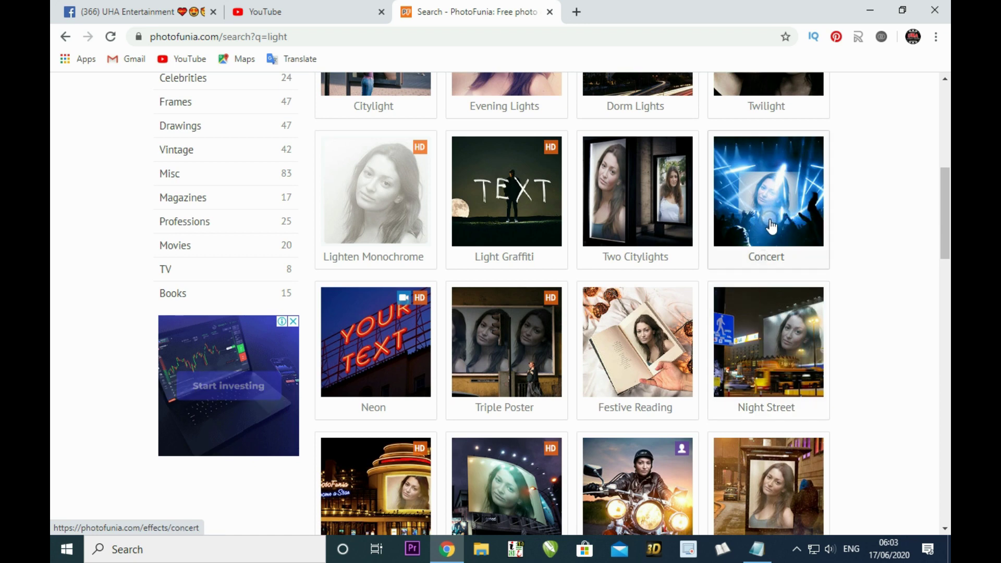
left_click(772, 226)
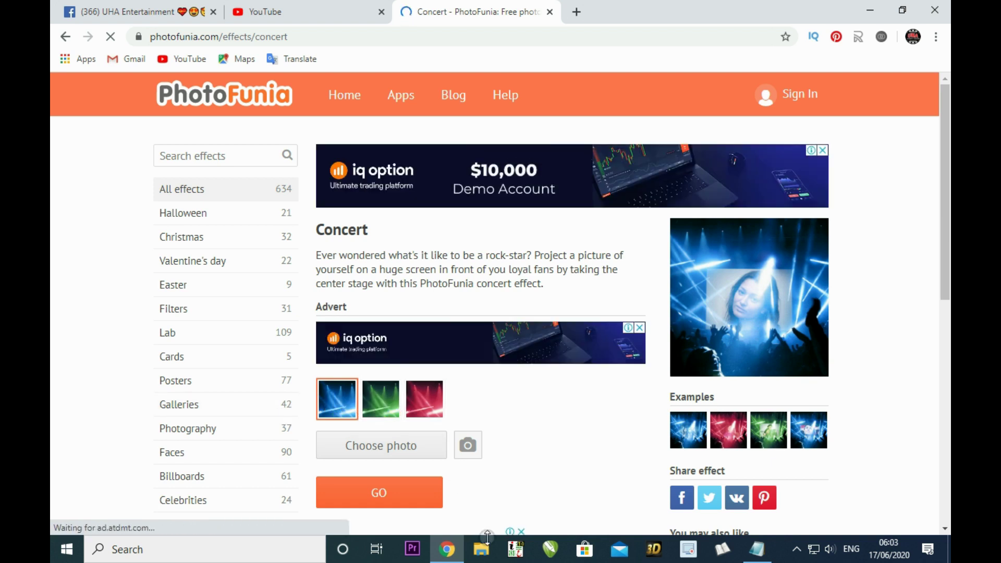
Switch to Notepad, add the line "you see 3 types of light in this consert" to the note, and return to Chrome.
left_click(756, 549)
type("you ")
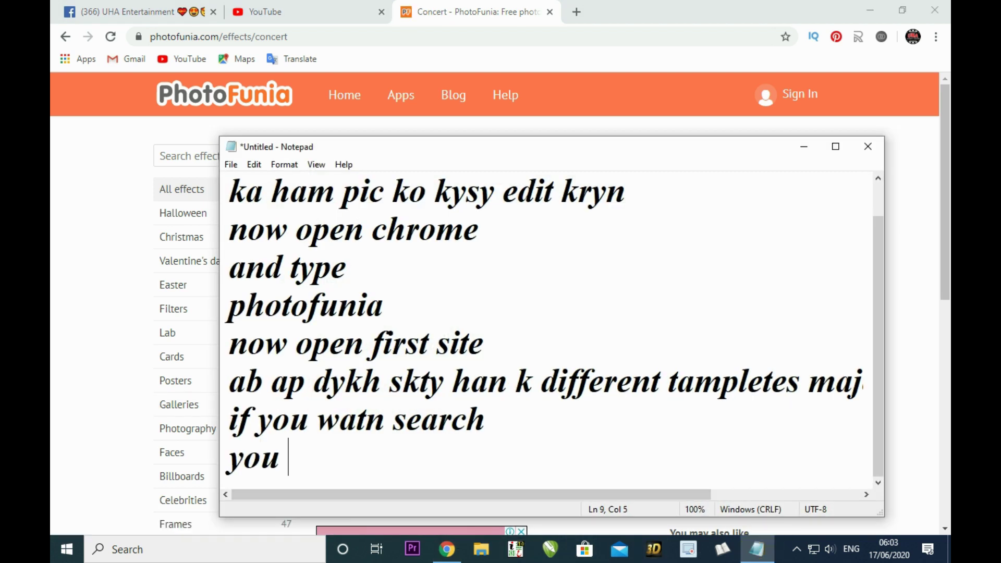
type("see")
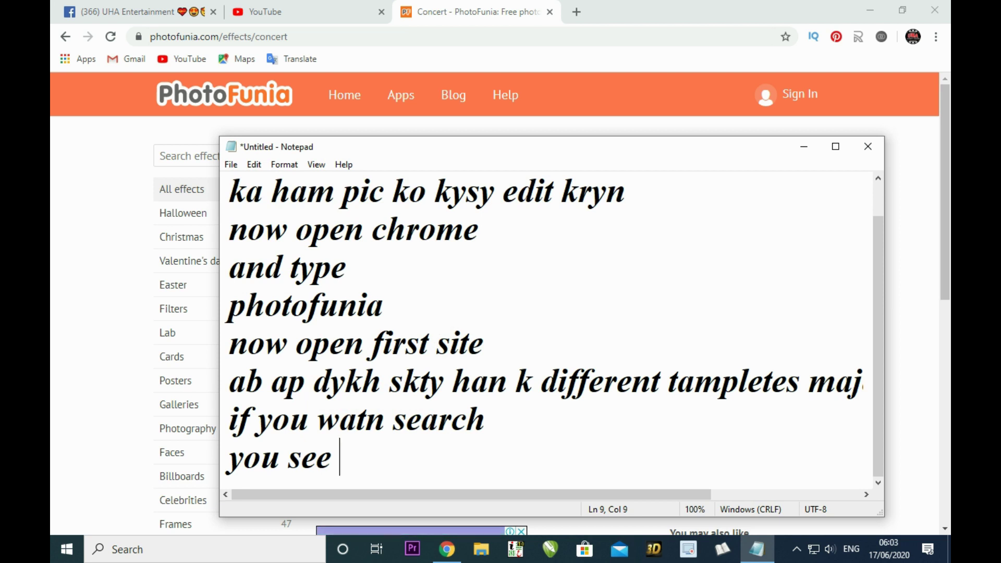
type(" 3 types of")
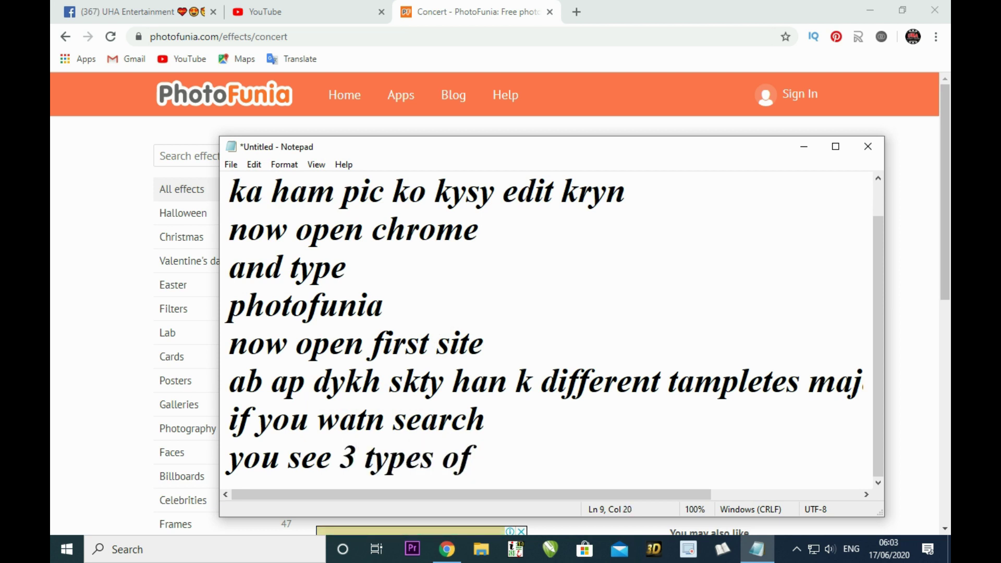
type(" d")
key("BackSpace")
type("light in")
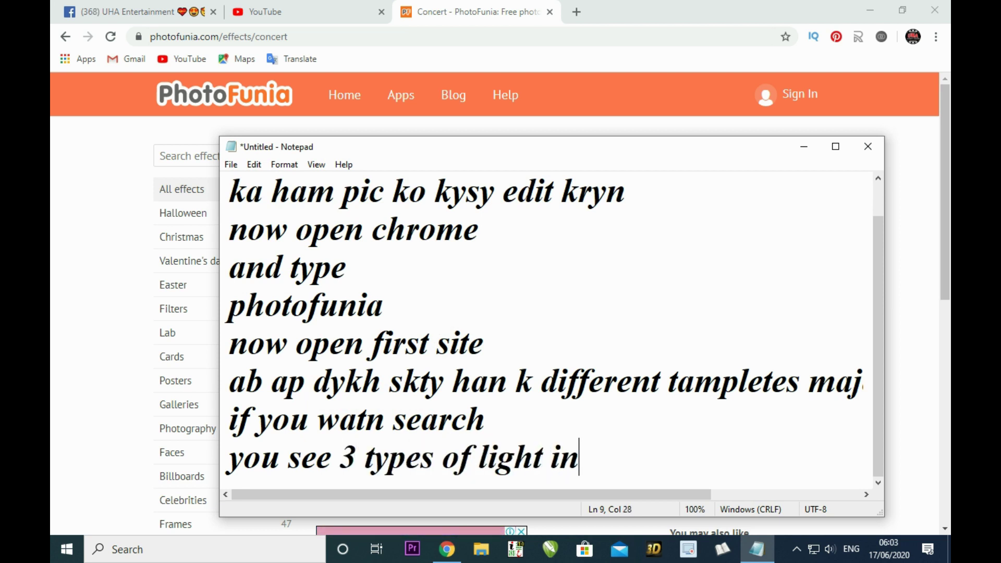
type(" this consert")
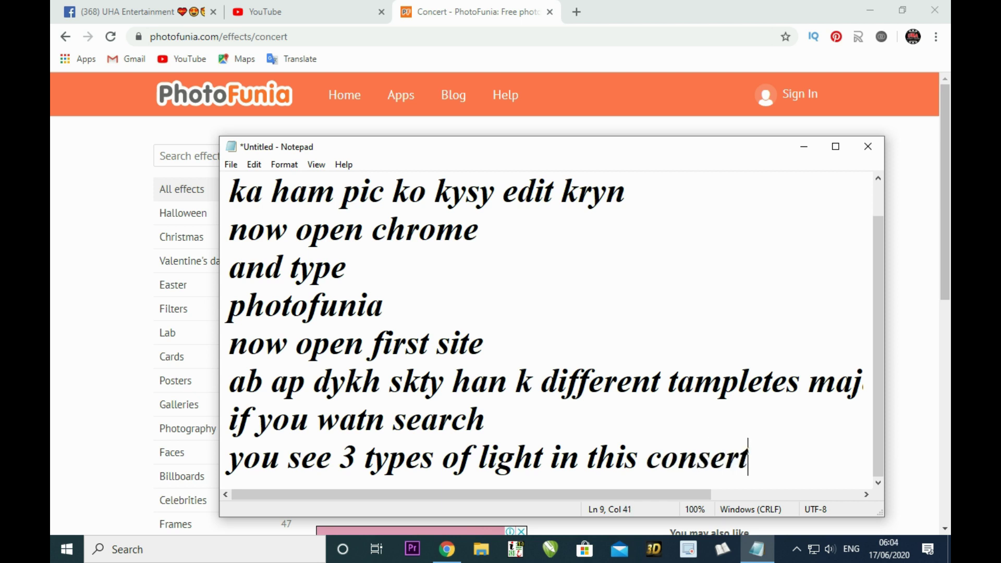
left_click(804, 148)
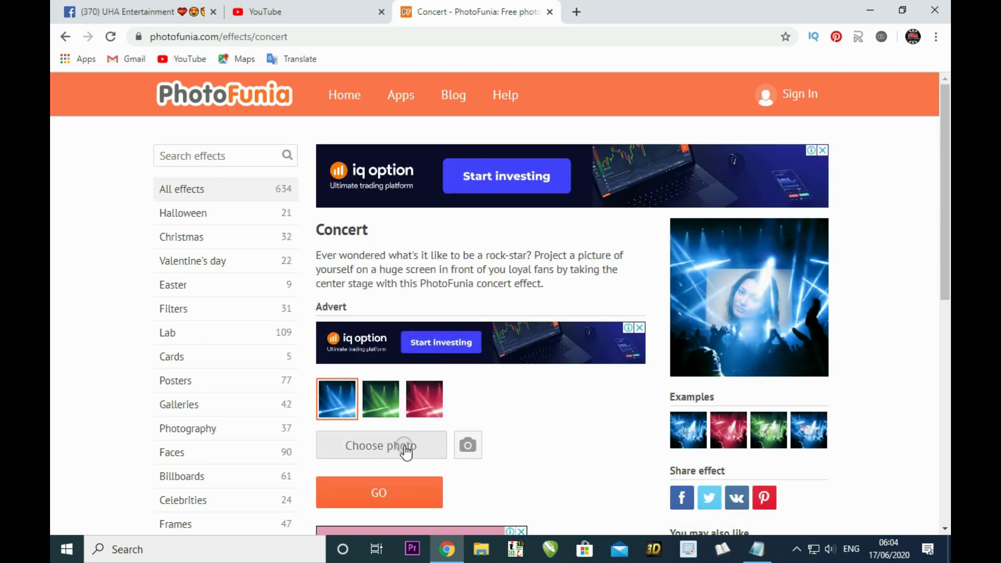
Add the line "now choose photo click" to the Notepad note and go back to the Concert effect in Chrome.
left_click(757, 549)
key("Return")
type("nb")
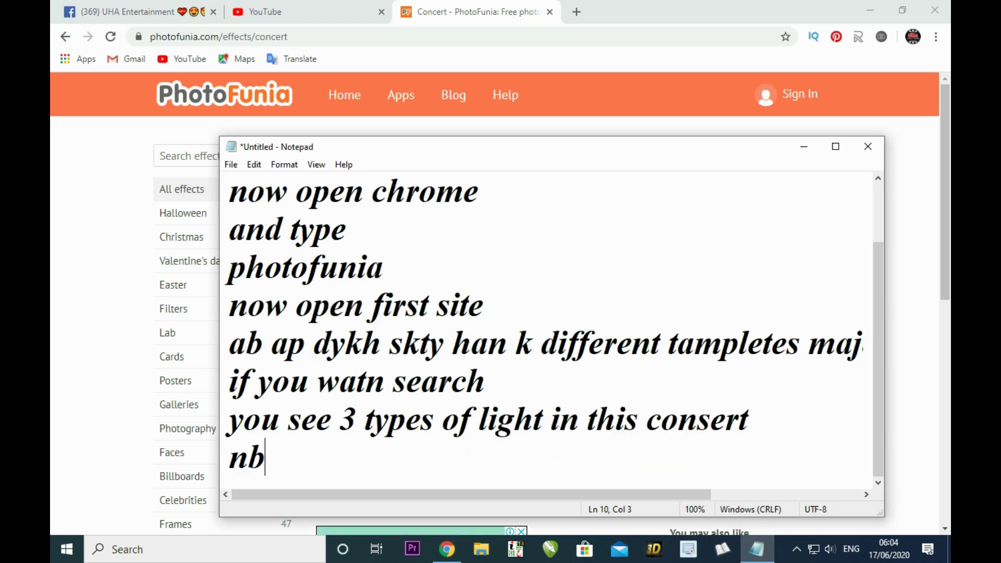
type("ow choose")
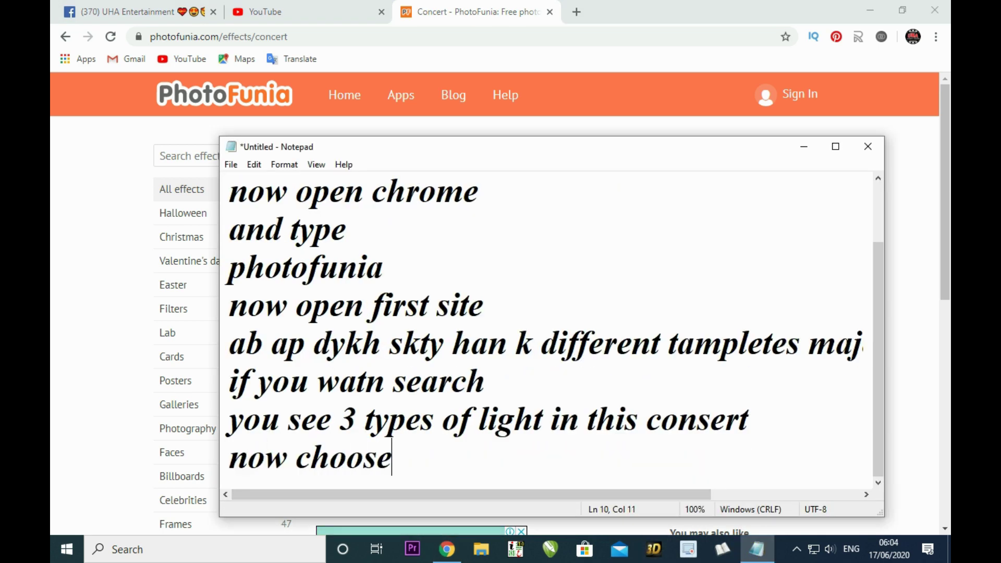
type(" photo click")
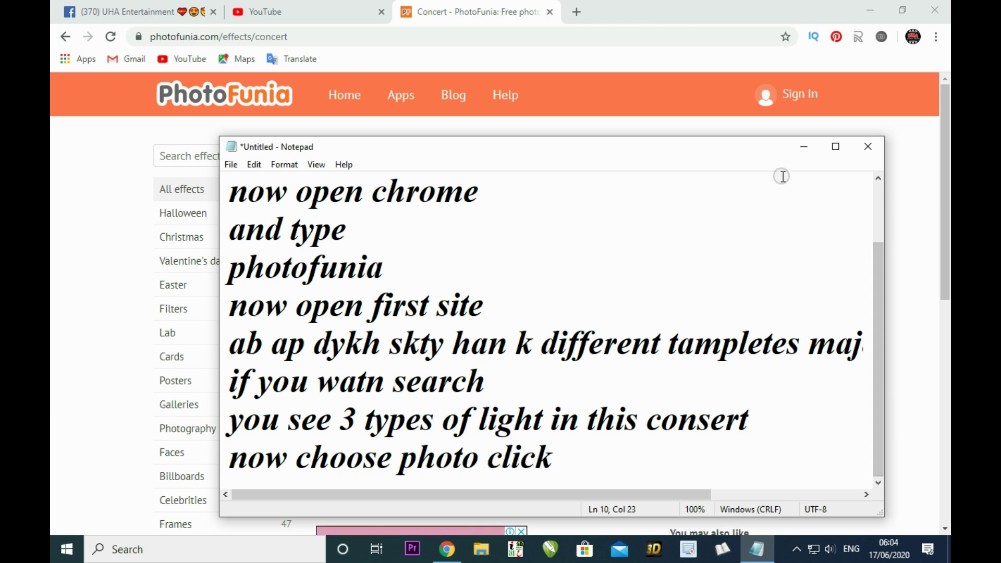
left_click(804, 147)
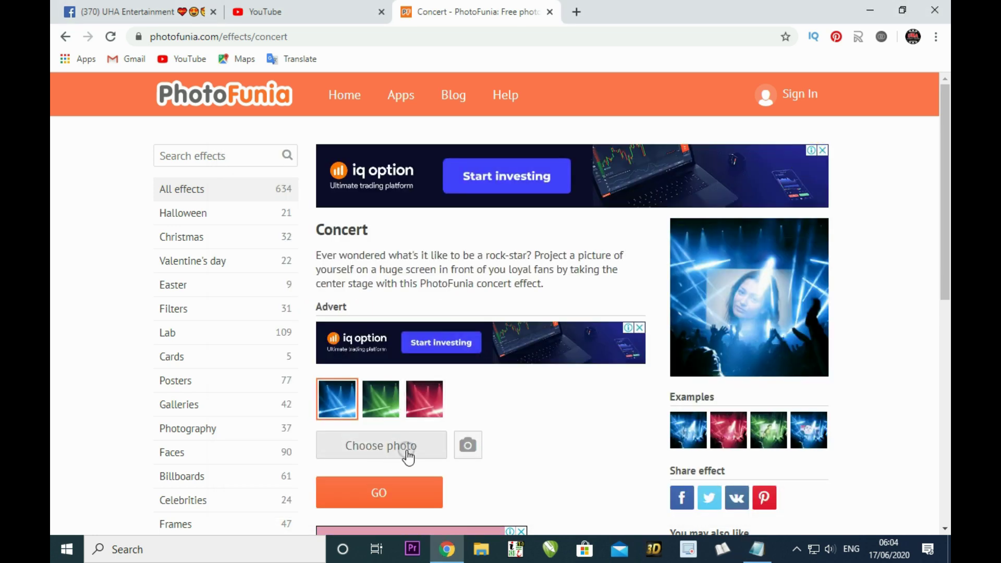
Start uploading a photo from the PC for the Concert effect and open the personal image folder on Disk_3_Data (F:).
left_click(404, 451)
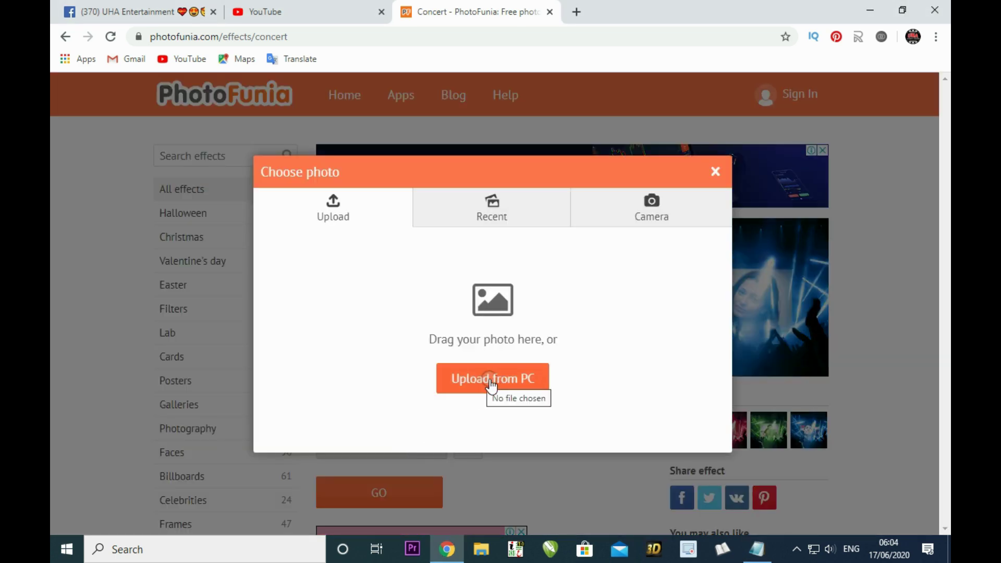
left_click(491, 389)
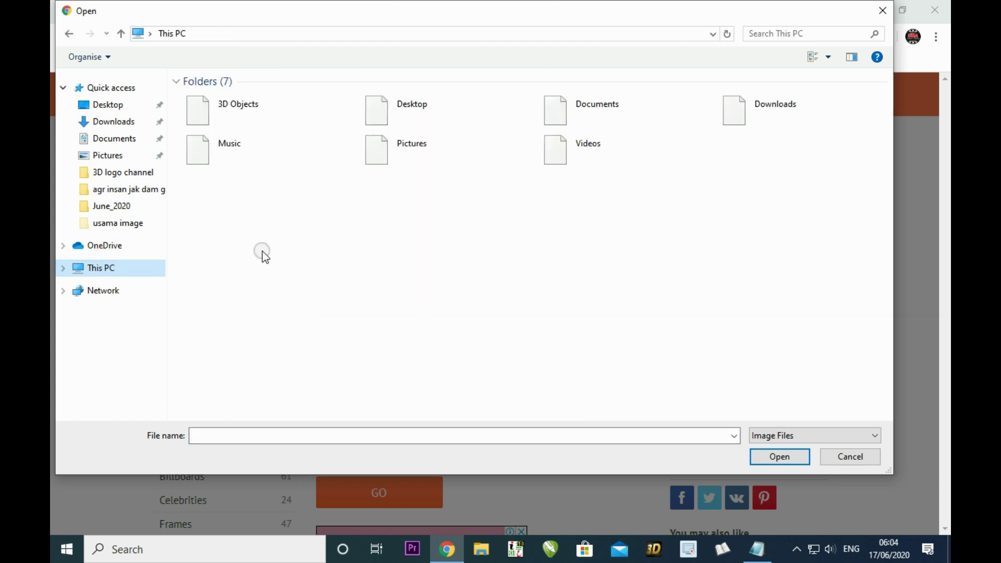
double_click(741, 206)
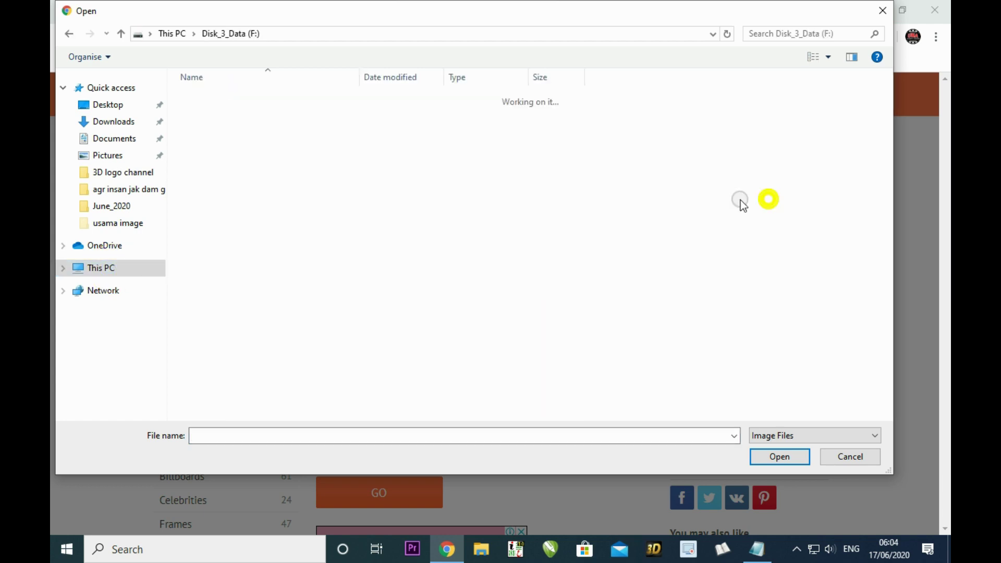
scroll(275, 238, "down", 15)
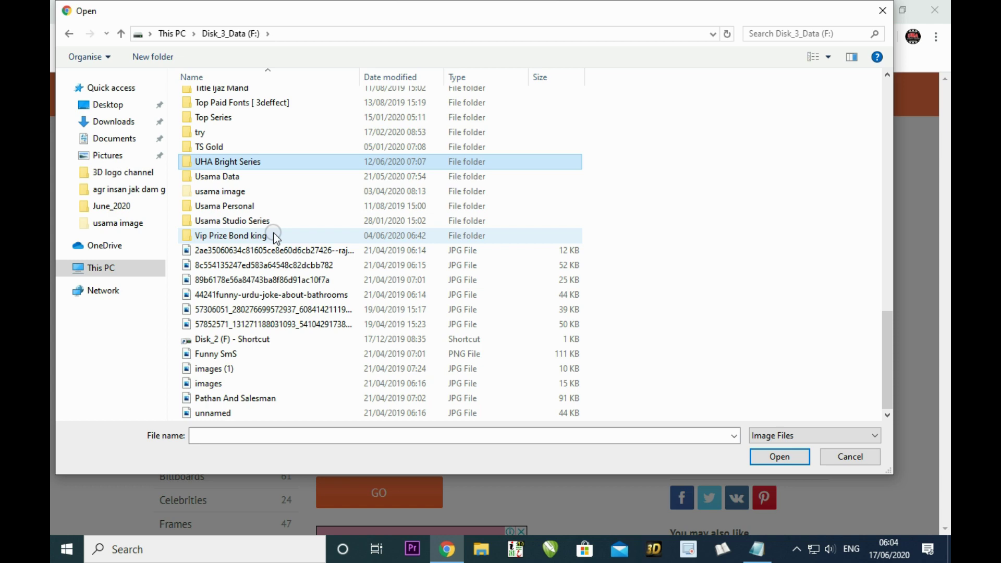
double_click(229, 193)
scroll(235, 197, "up", 3)
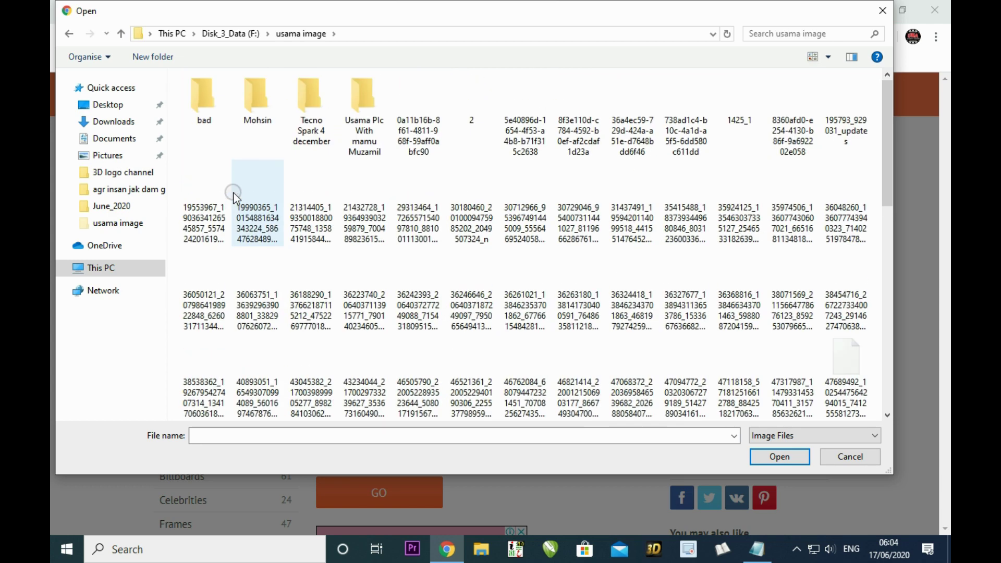
Upload the group photo of men presenting a certificate and crop it with the selected area shifted slightly to the right.
scroll(237, 196, "down", 10)
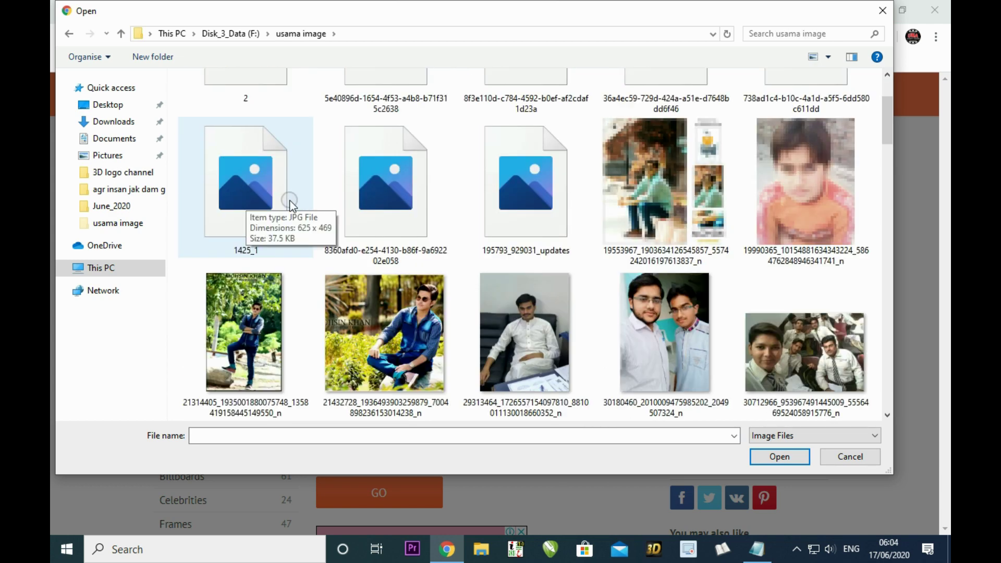
scroll(712, 210, "up", 3)
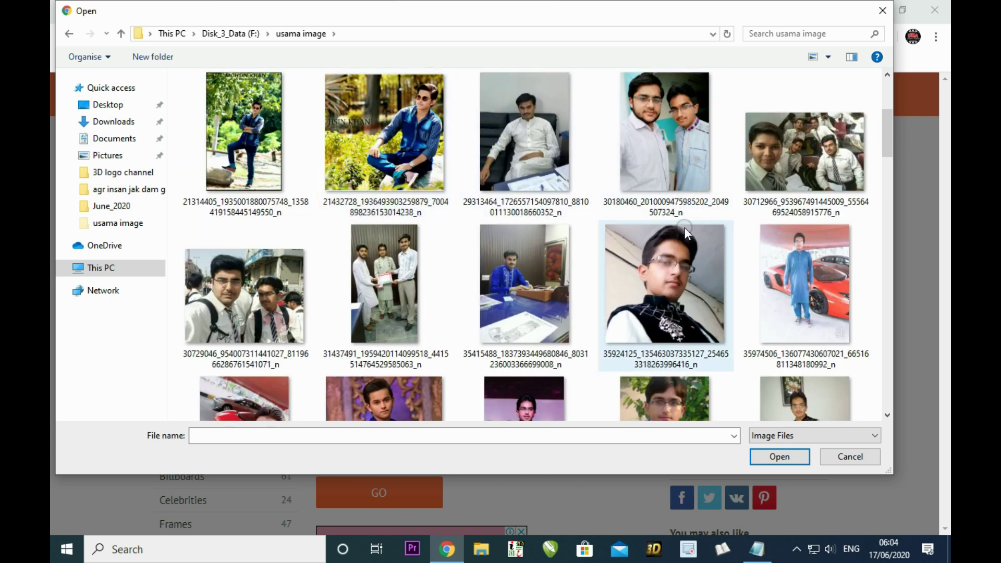
scroll(369, 279, "down", 2)
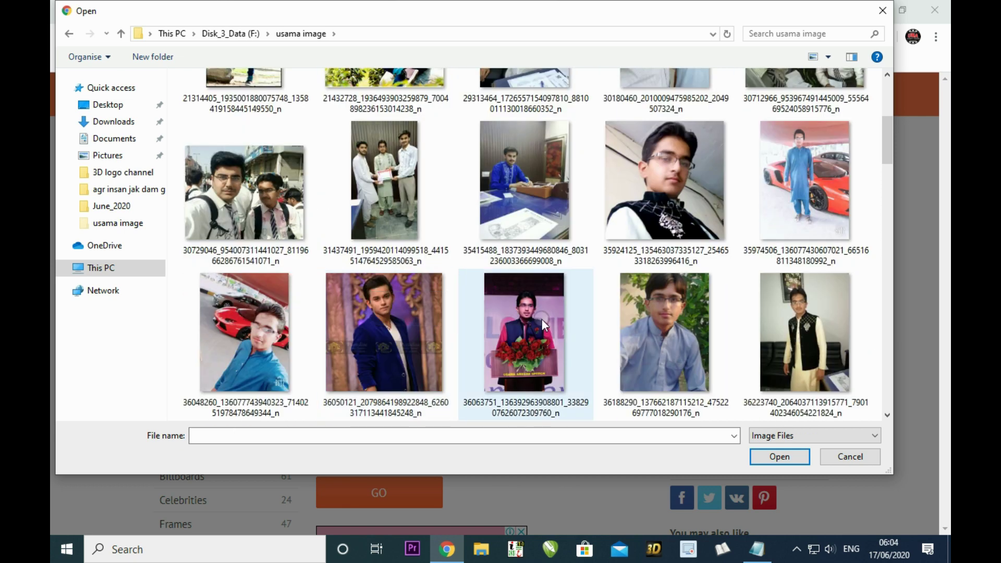
scroll(681, 296, "down", 4)
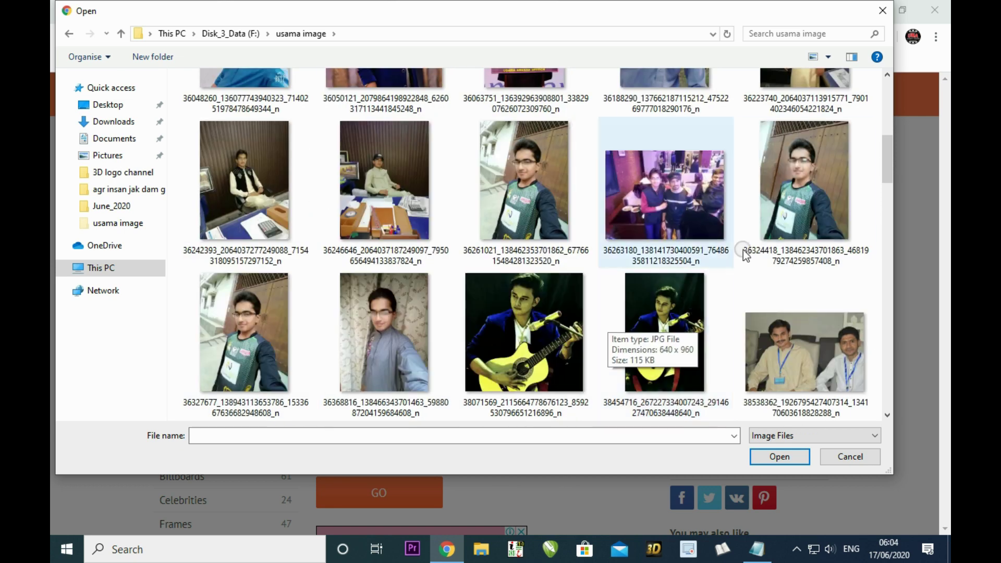
scroll(749, 269, "down", 6)
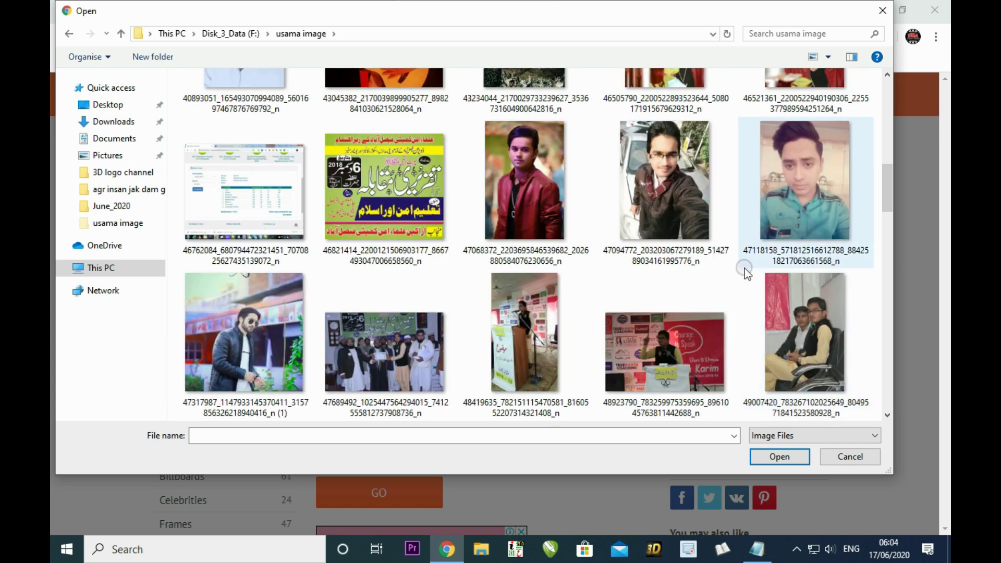
scroll(745, 269, "down", 2)
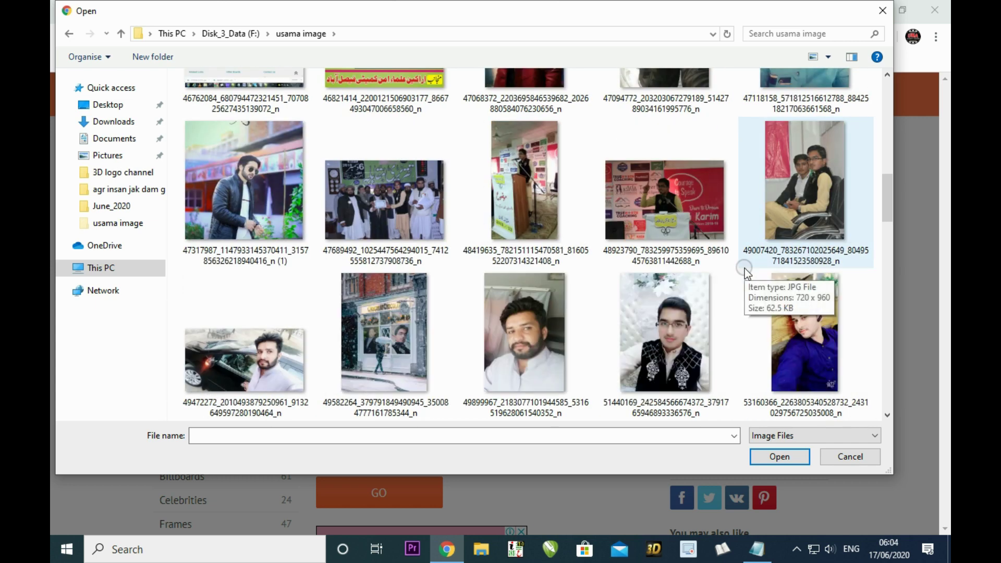
double_click(402, 226)
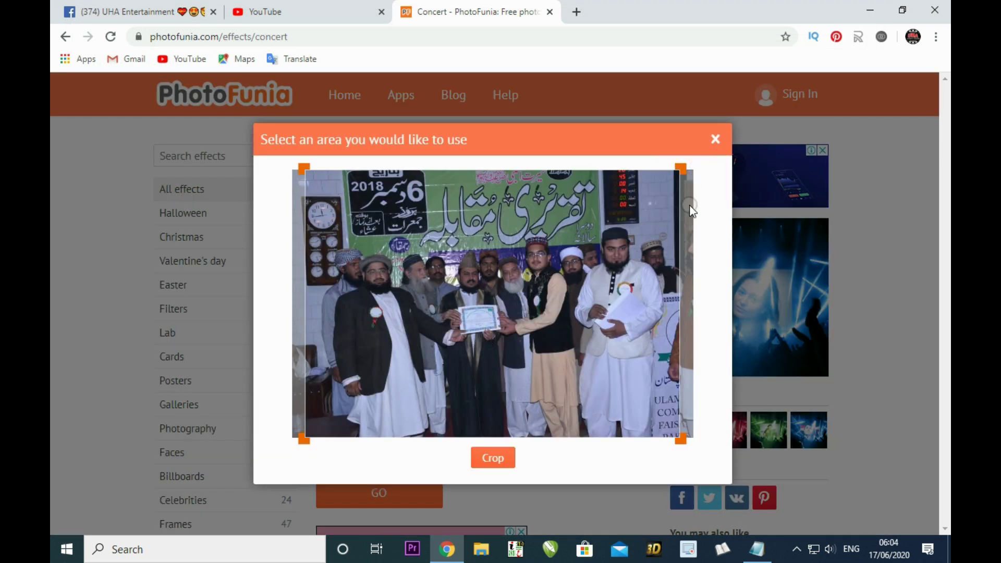
left_click_drag(634, 306, 642, 304)
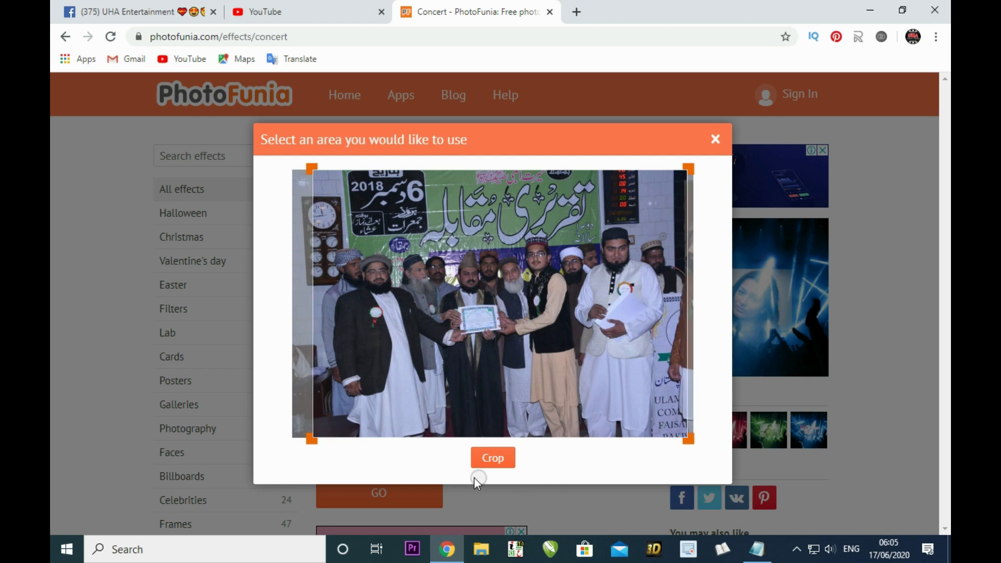
left_click(502, 462)
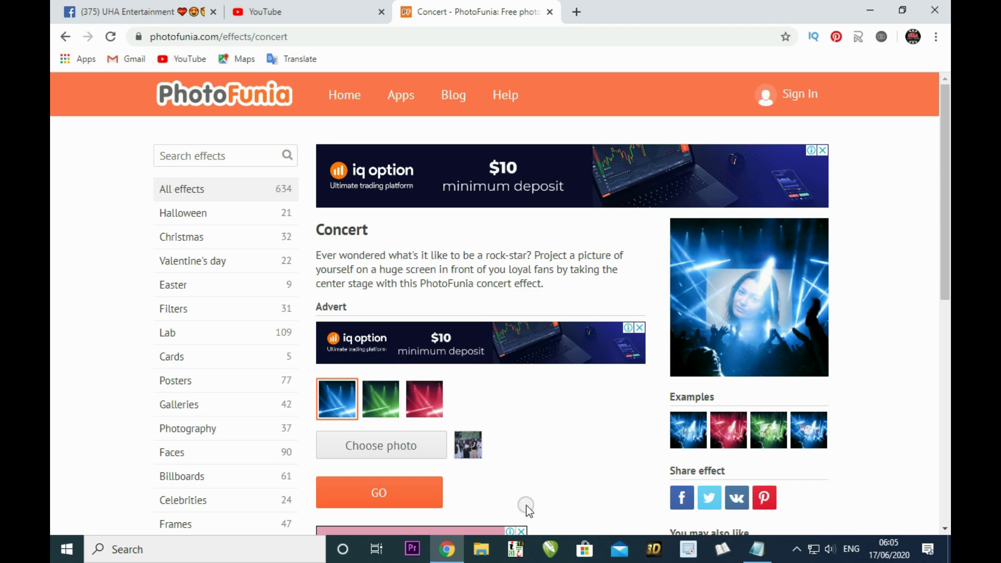
Add the line "now you see that i can corp my pic then next for view you pic" to the Notepad note and return to Chrome.
left_click(759, 548)
key("Return")
type("now you see that")
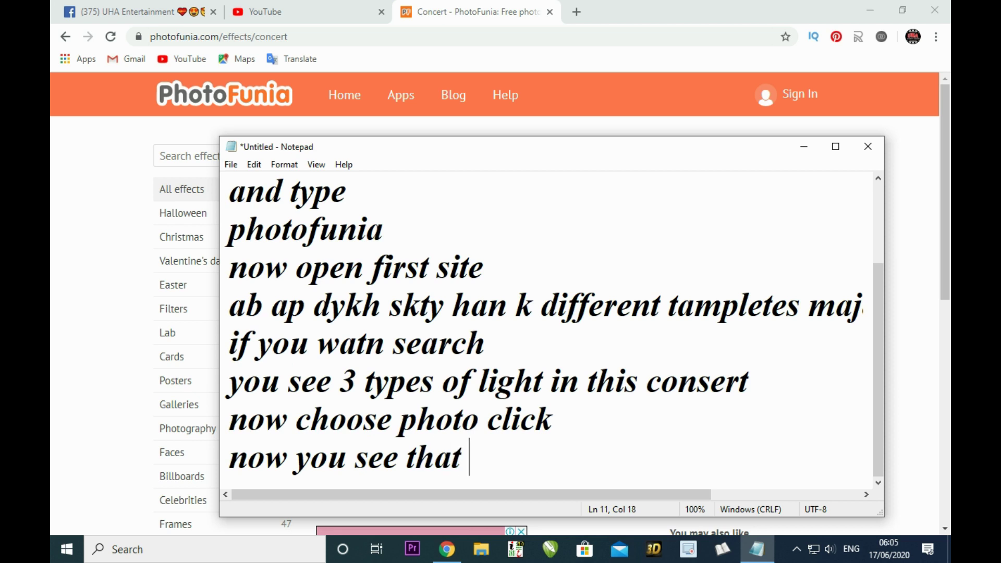
type(" i can ")
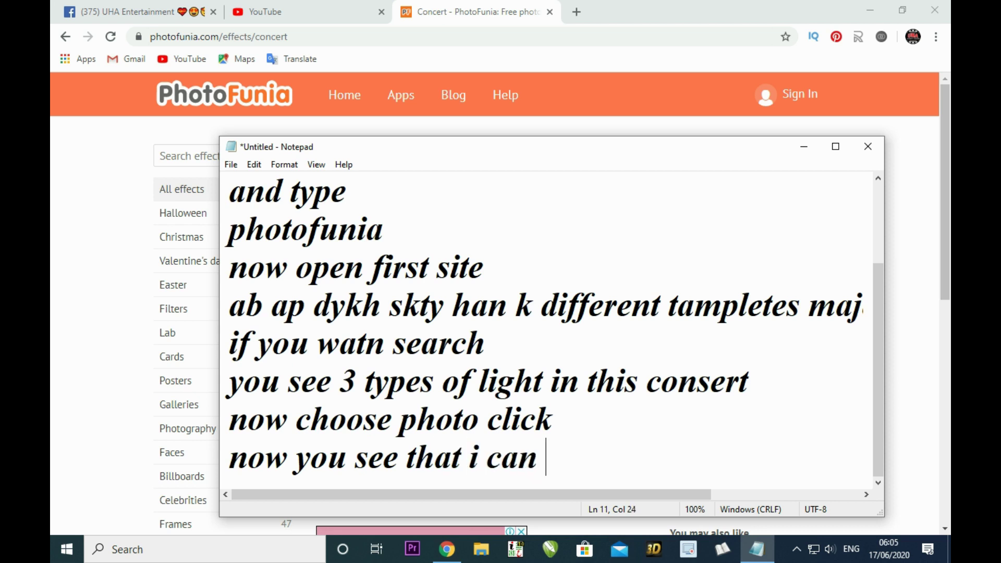
type("corp my pi")
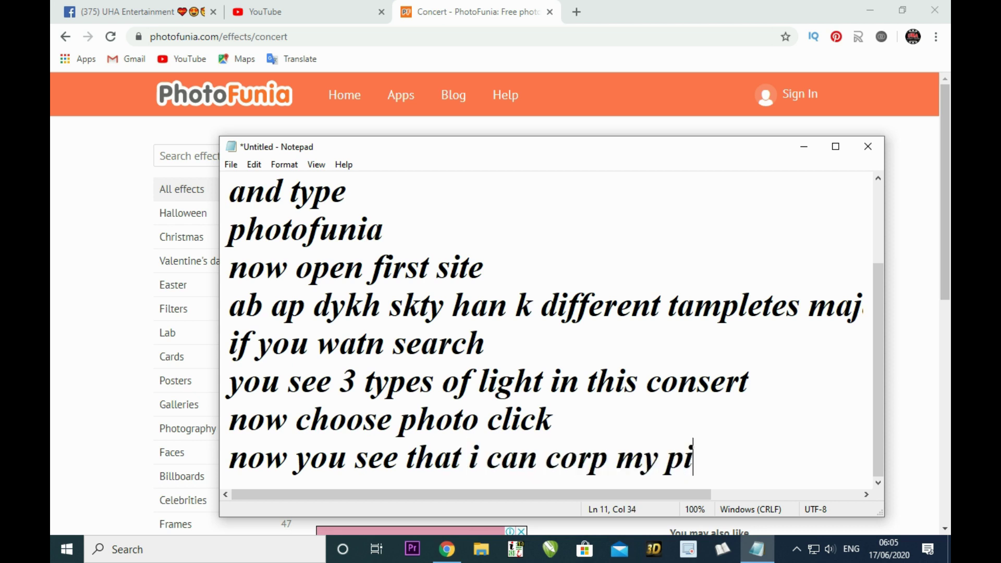
type("c then next")
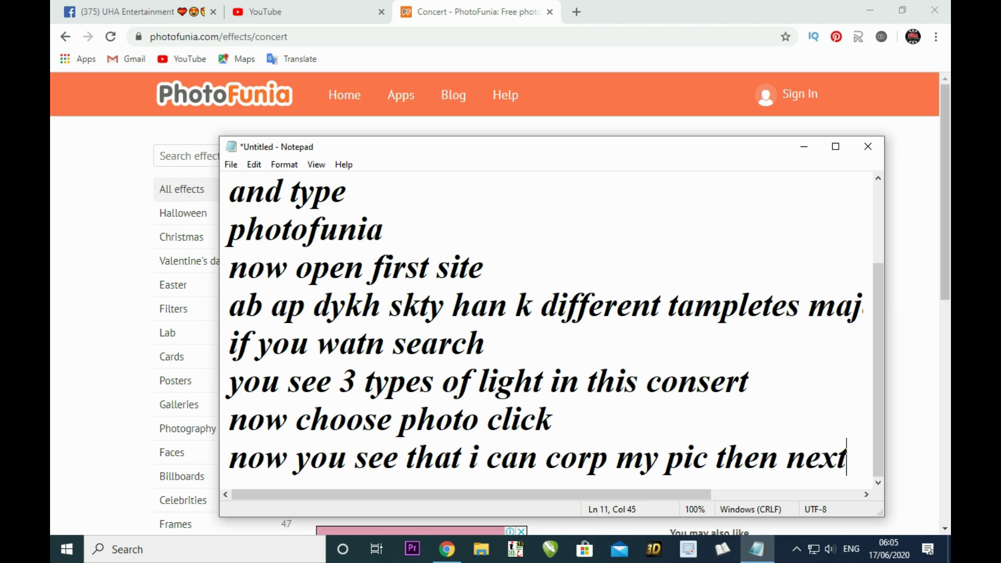
type(" for view you pi")
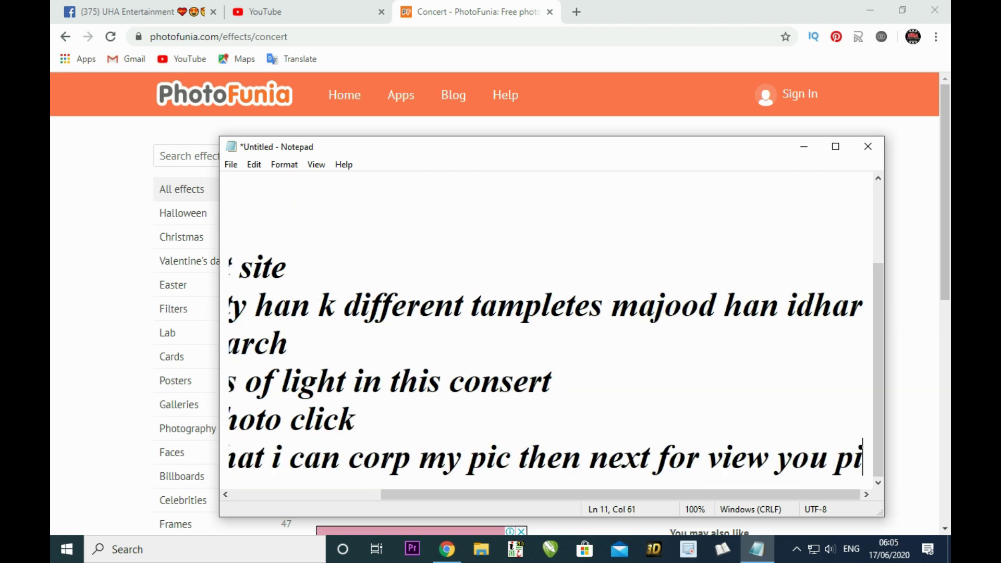
type("c")
key("Return")
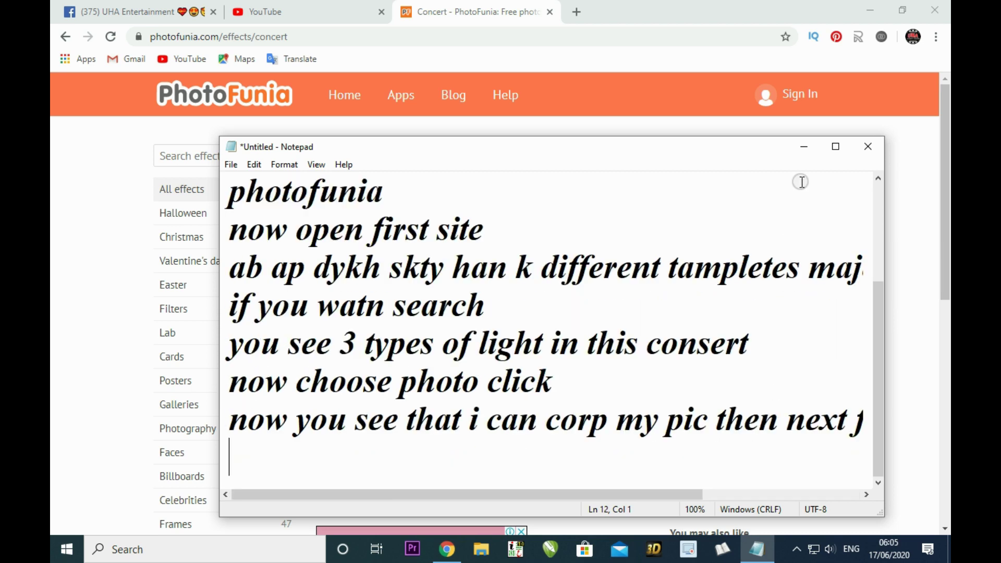
left_click(804, 146)
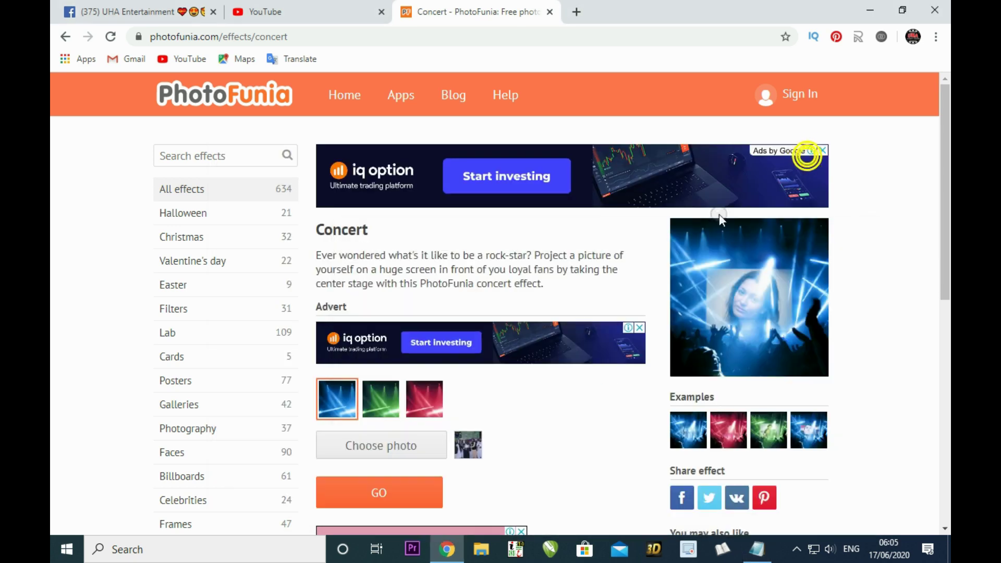
Generate the Concert effect with the uploaded group photo and view the resulting image.
left_click(377, 499)
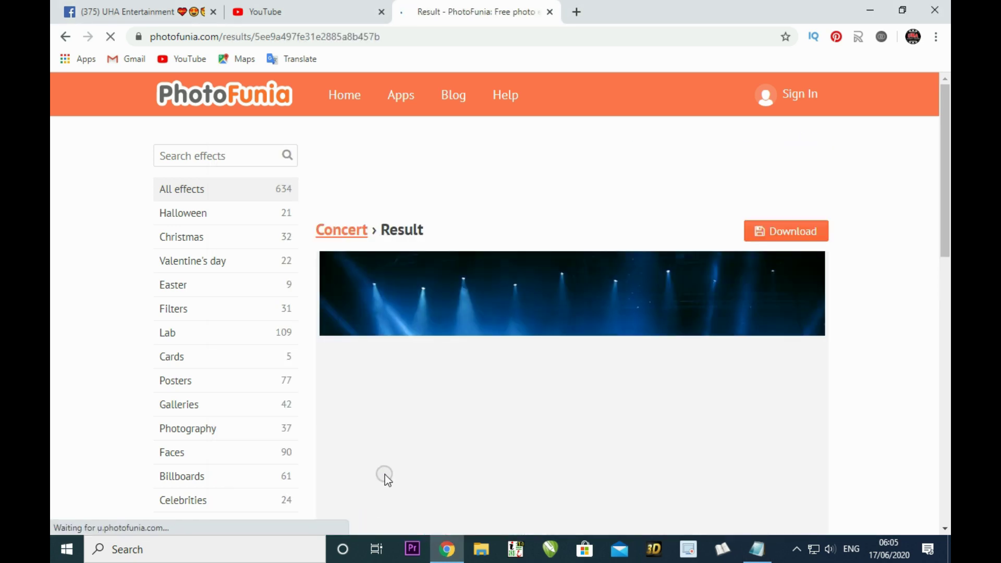
scroll(444, 386, "down", 4)
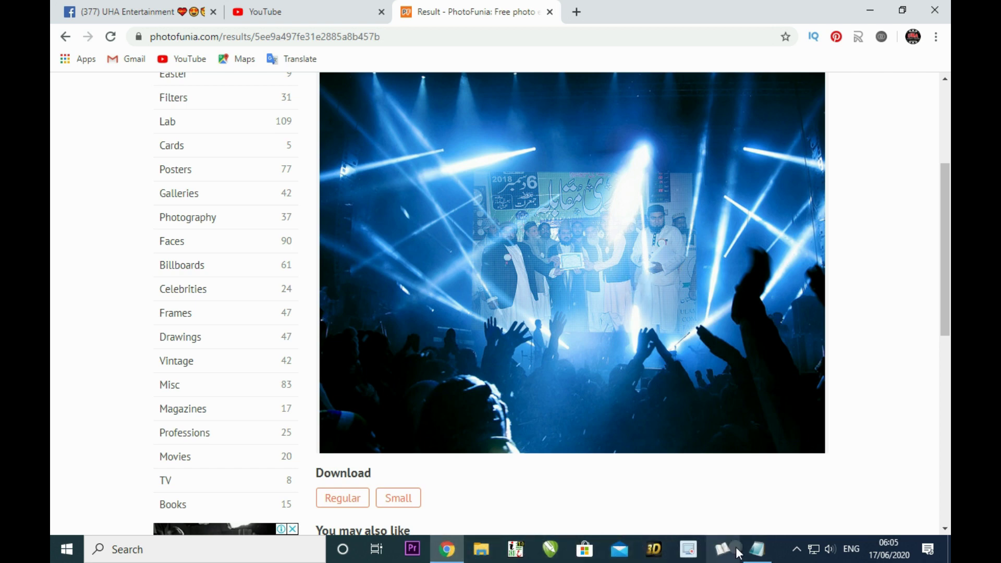
Add the lines "if you watn download this then right button press" and "and click save as" to the Notepad note and return to Chrome.
mouse_move(752, 553)
left_click(747, 497)
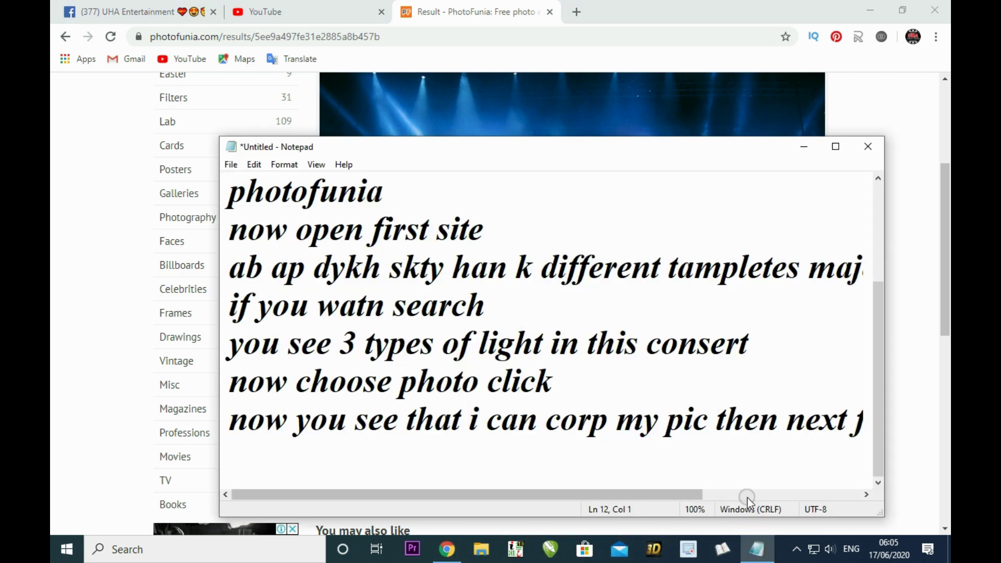
key("Return")
type("if you watn download this th")
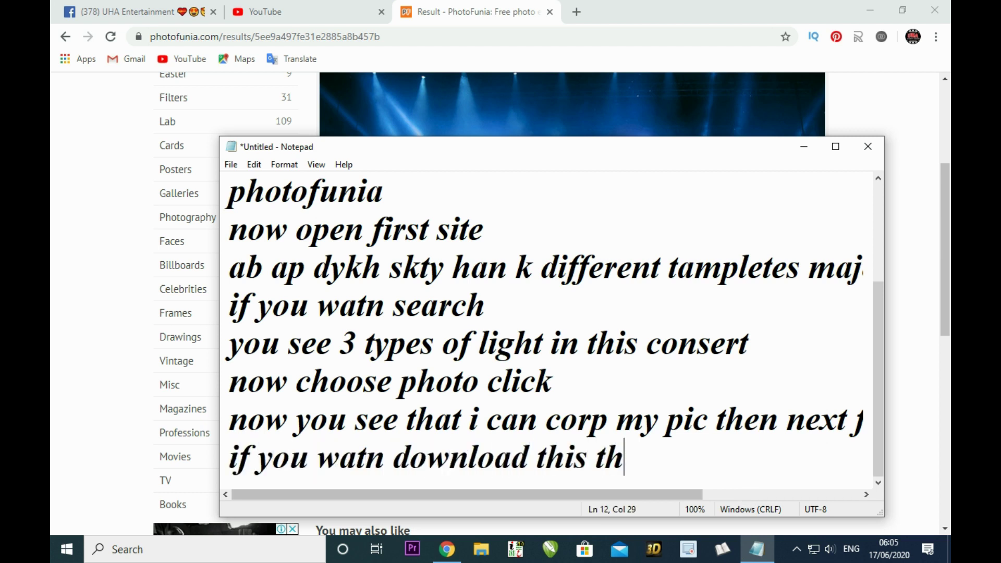
type("en right b")
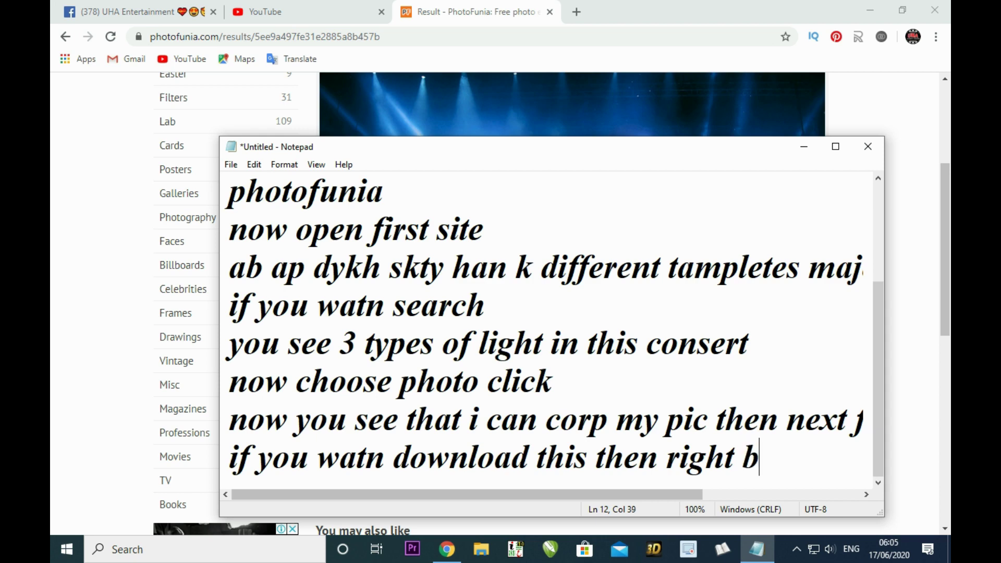
type("utton press")
key("Return")
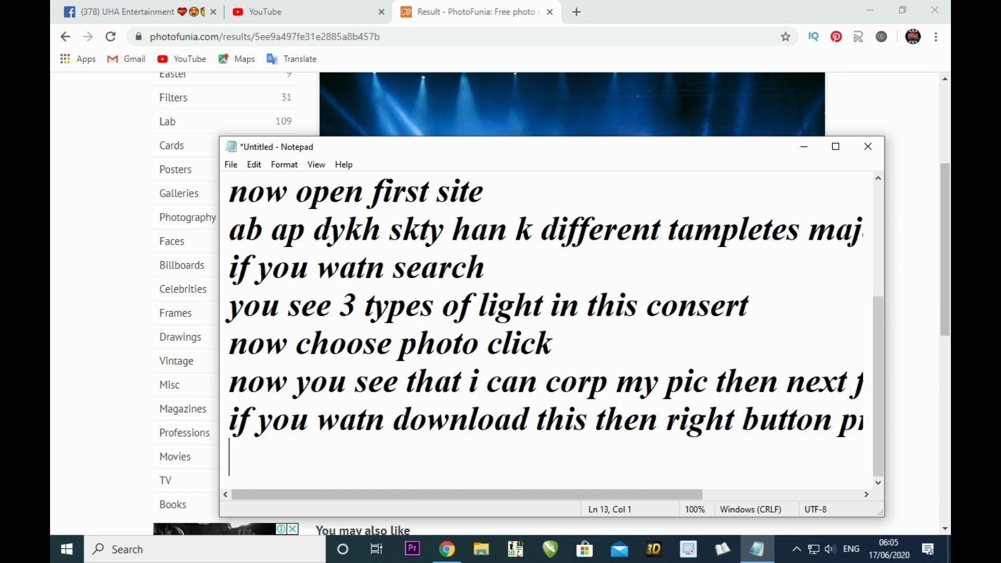
type("and click")
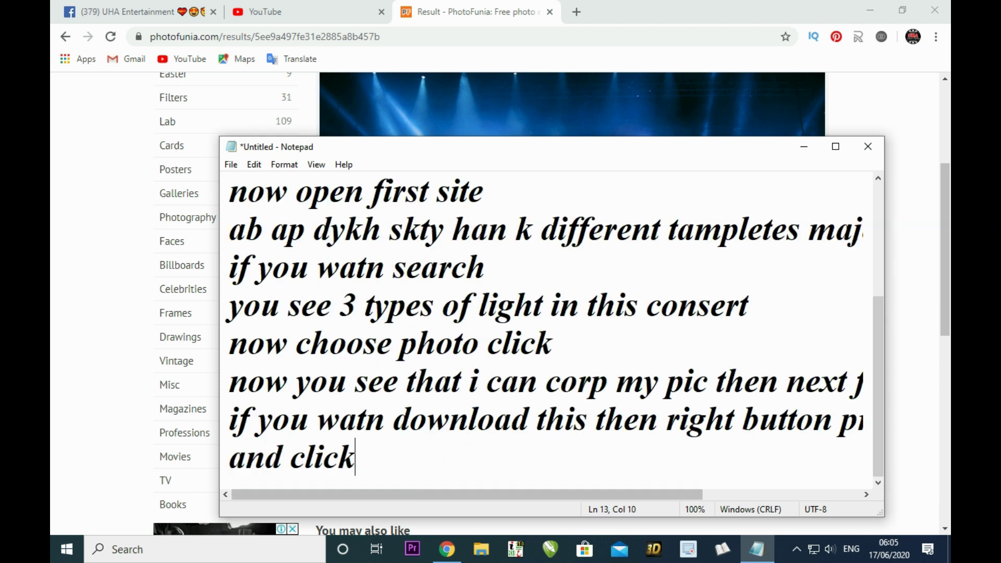
type(" save as")
key("Return")
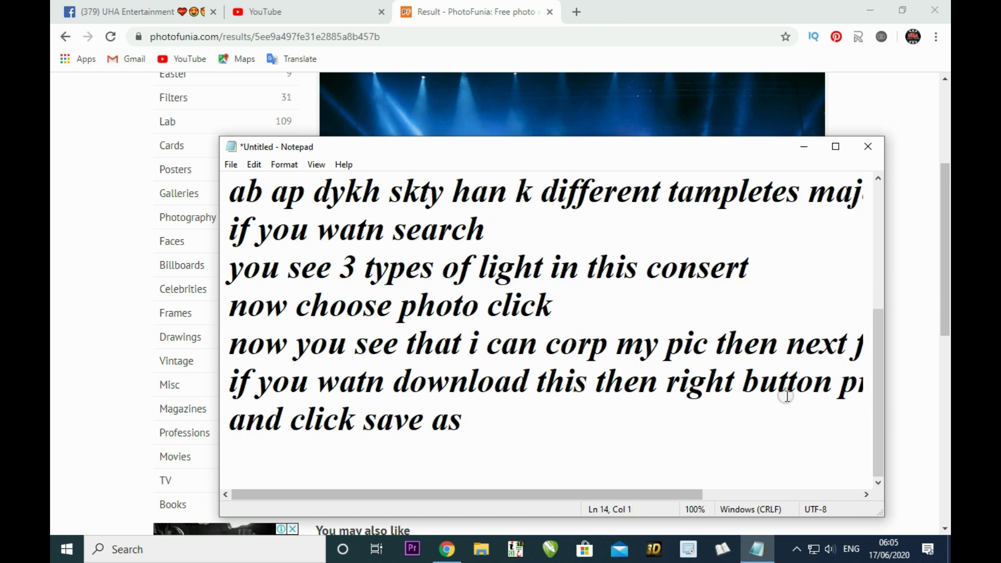
left_click(805, 151)
Save the generated Concert image to the Desktop as a JPEG under its suggested file name.
right_click(621, 164)
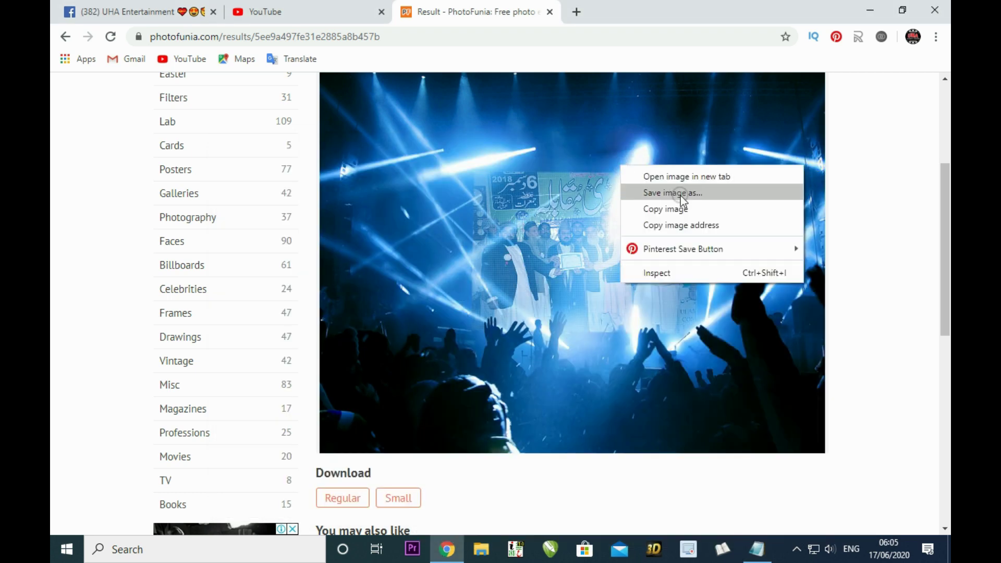
left_click(665, 194)
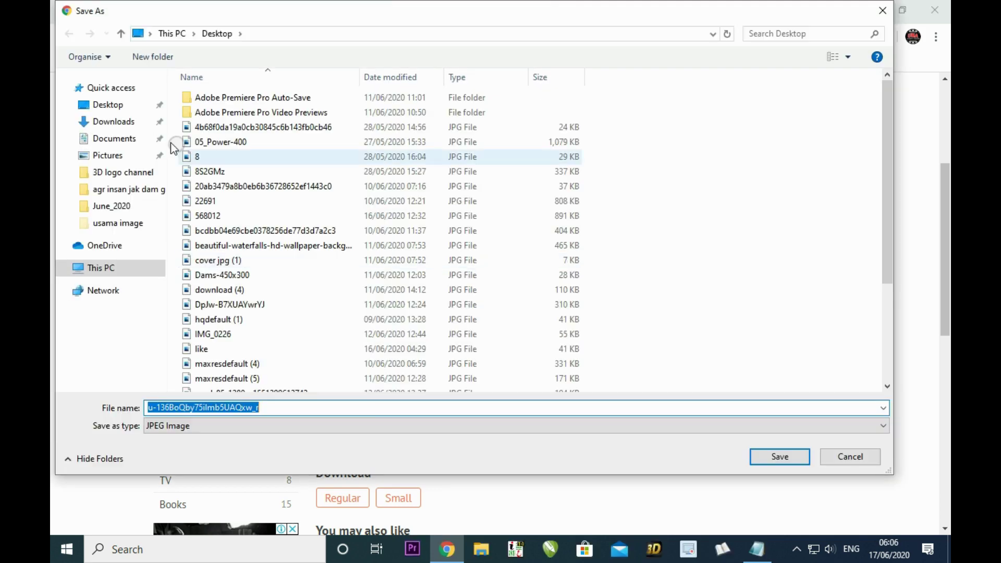
left_click(104, 105)
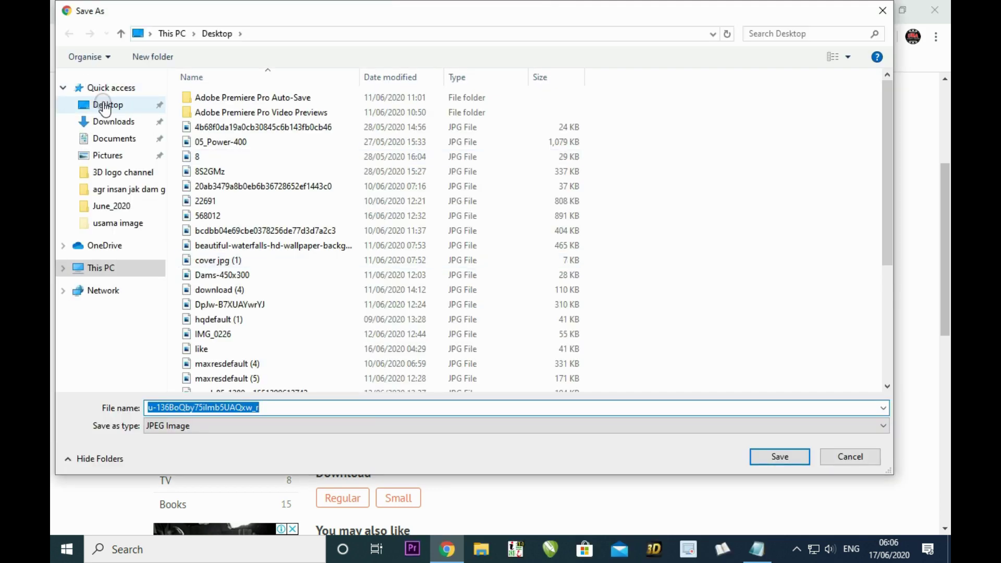
left_click(781, 457)
Open the Flares effect from the Photography category.
scroll(250, 292, "down", 3)
left_click(230, 288)
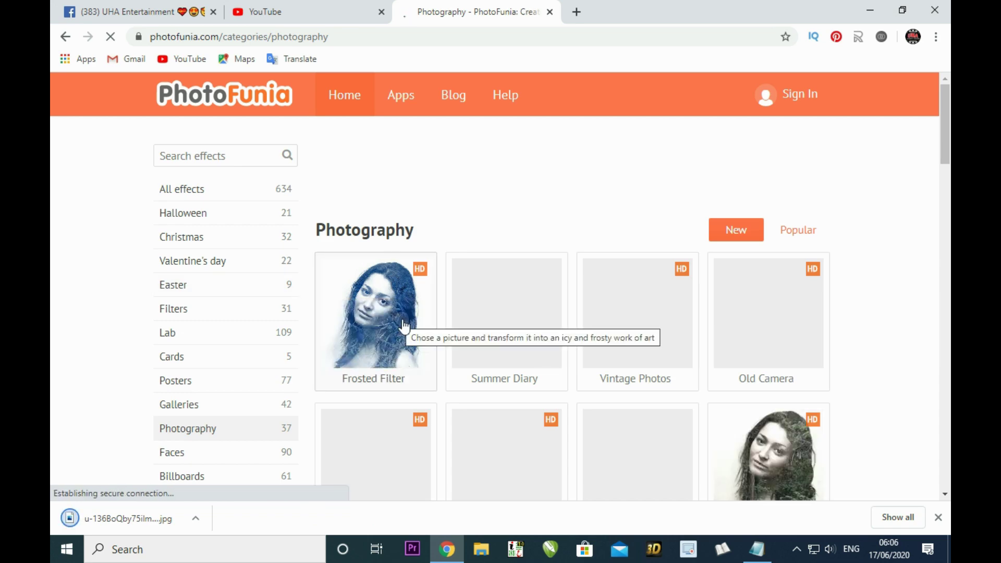
scroll(404, 326, "down", 15)
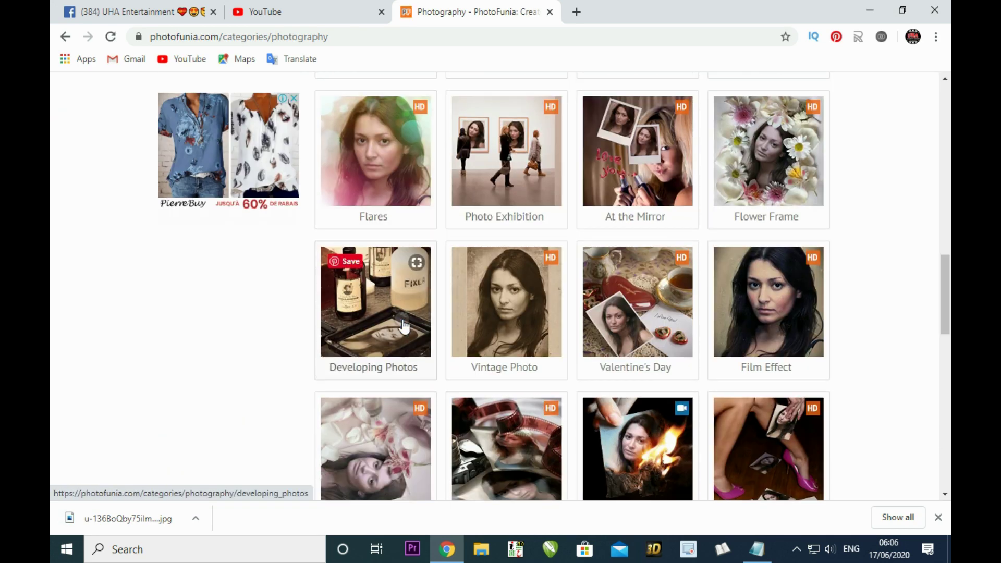
left_click(365, 167)
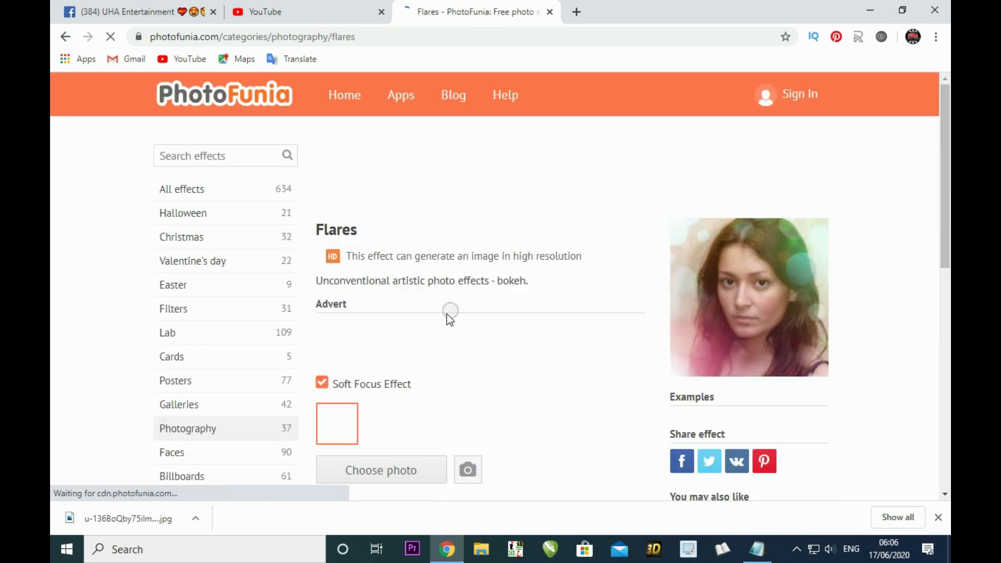
Upload the portrait of the man in glasses and a black embroidered waistcoat for the Flares effect, keeping the default crop area.
left_click(405, 475)
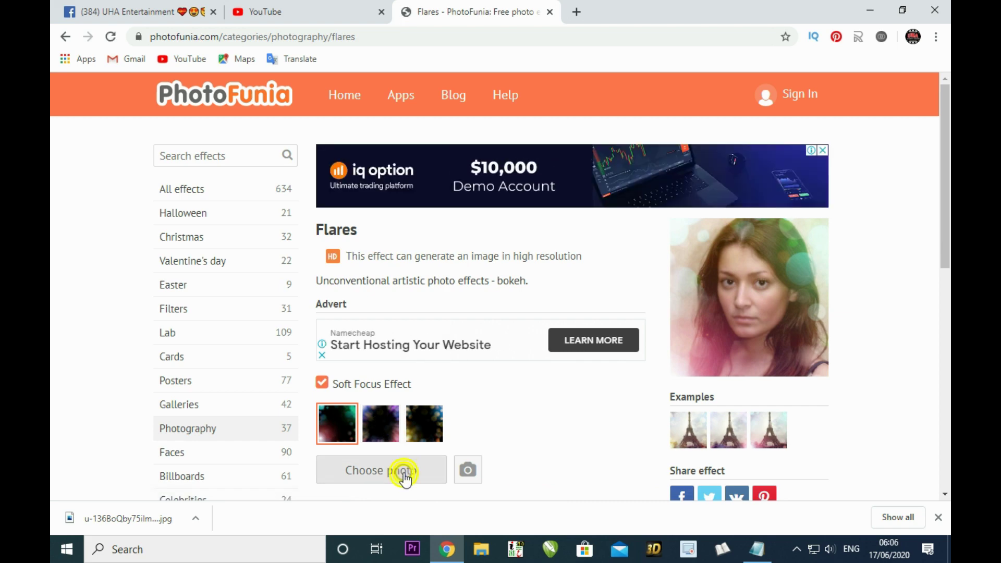
left_click(464, 359)
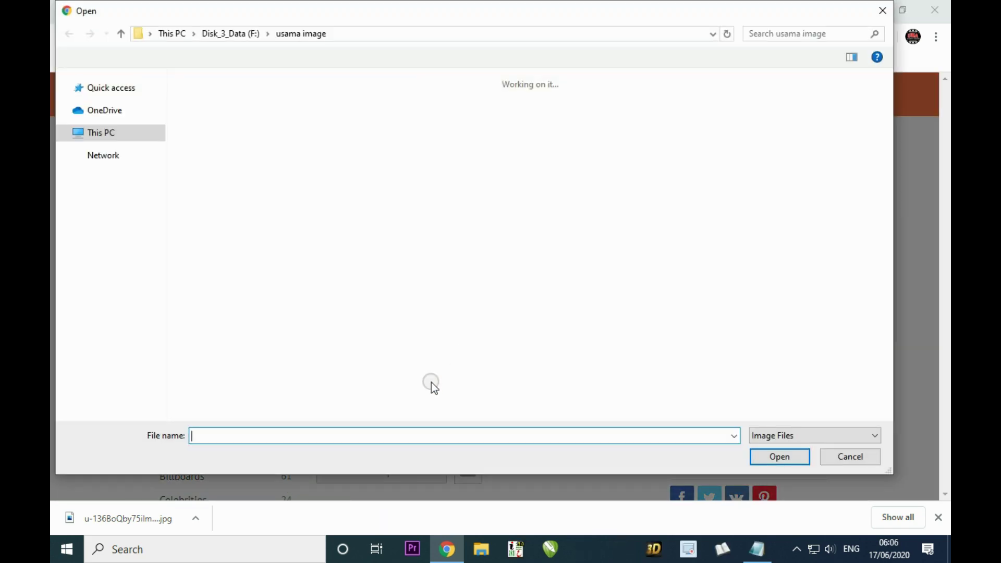
scroll(429, 359, "down", 5)
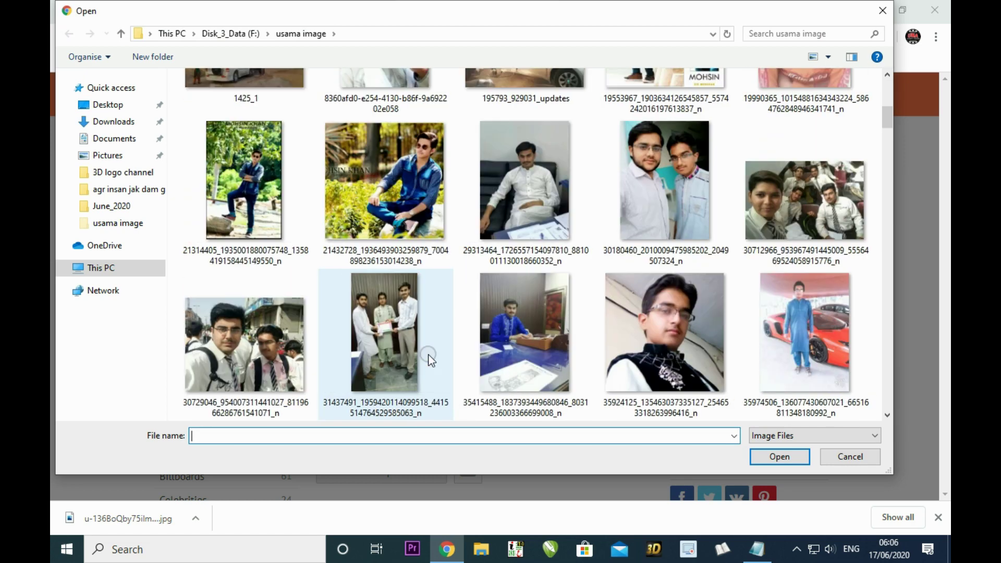
scroll(429, 359, "down", 15)
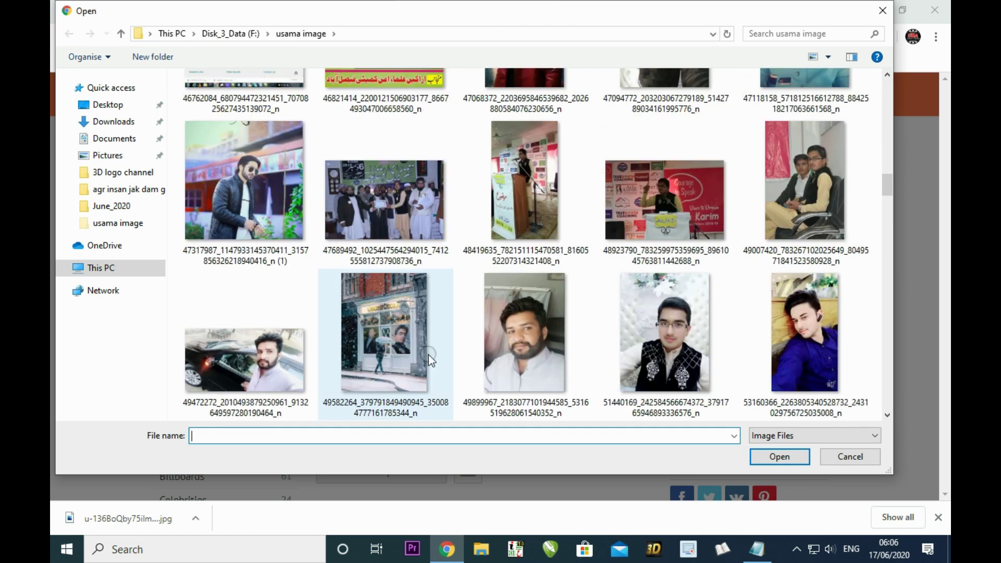
left_click(686, 356)
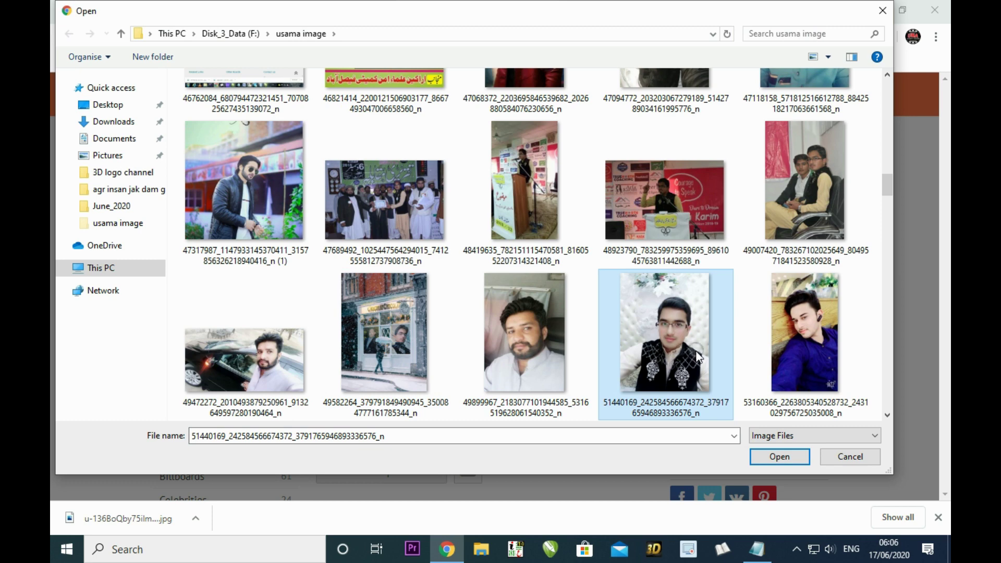
left_click(773, 456)
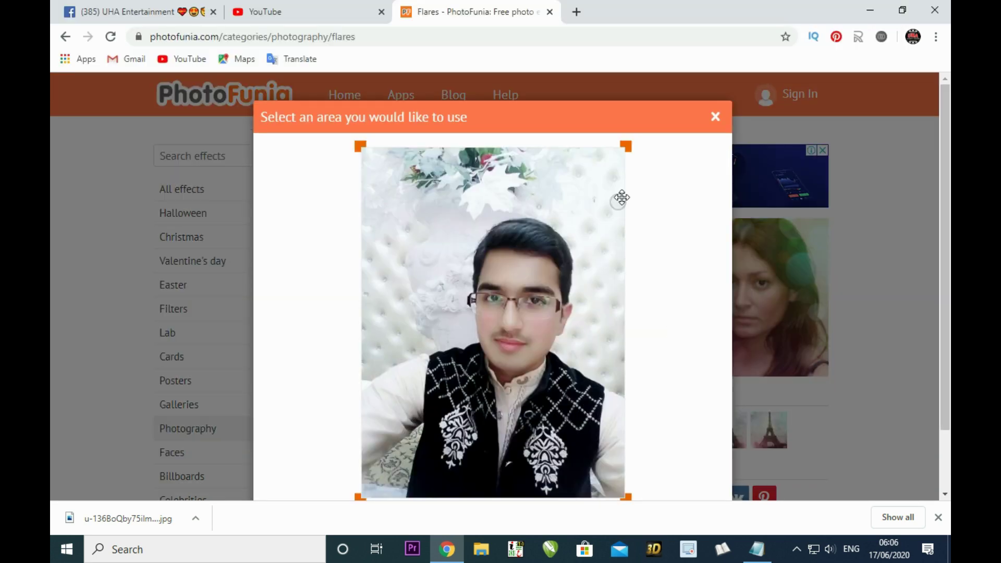
scroll(684, 247, "down", 1)
left_click(492, 444)
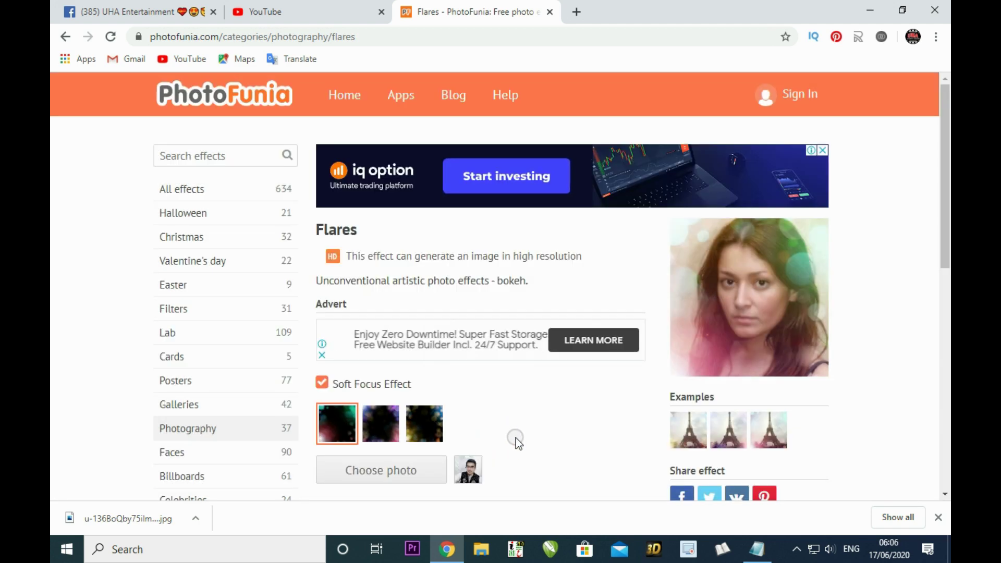
Generate the Flares effect with Soft Focus Effect and the first flare style, and view the resulting portrait.
scroll(515, 438, "down", 3)
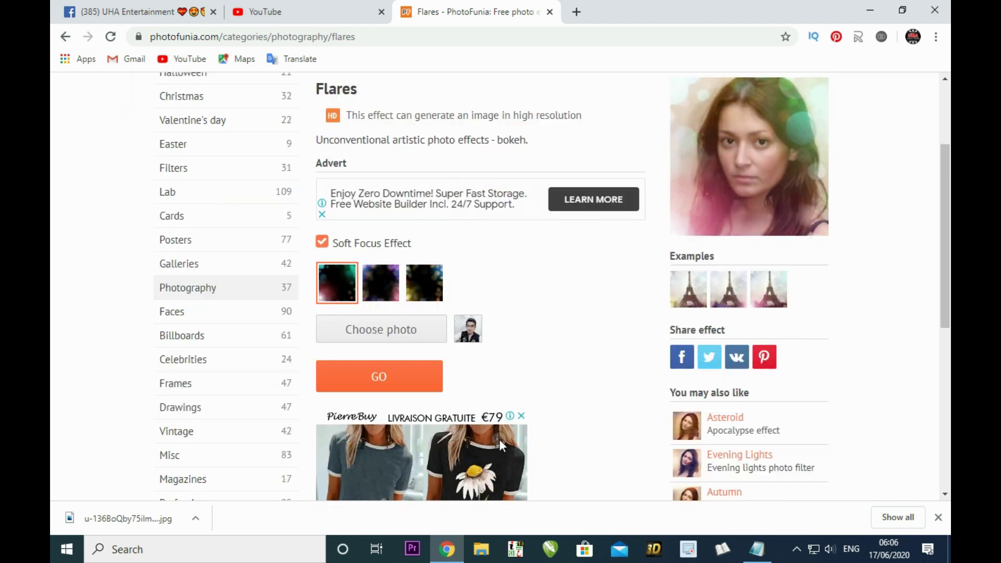
left_click(413, 384)
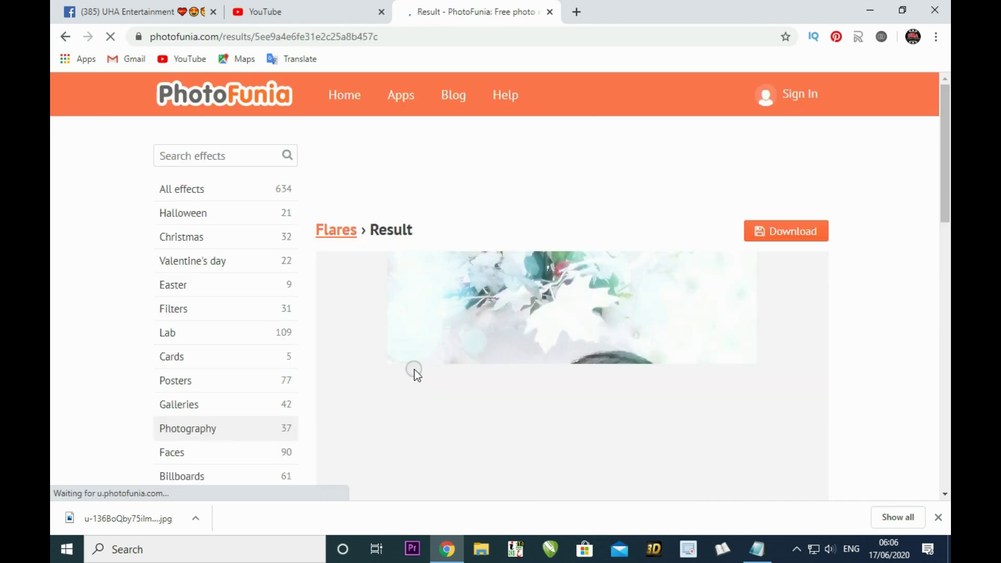
scroll(415, 380, "down", 7)
scroll(415, 372, "up", 3)
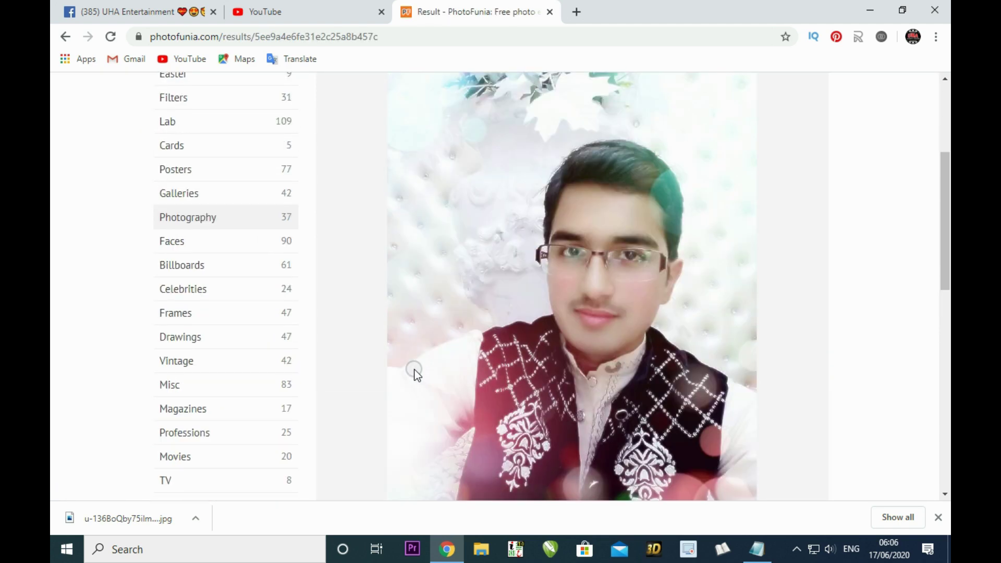
scroll(414, 372, "down", 2)
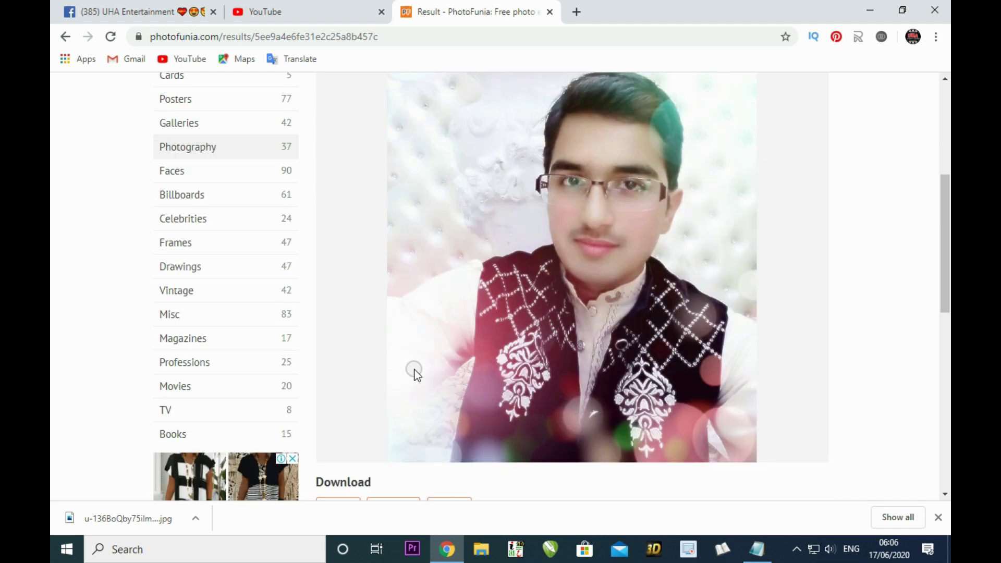
Save the generated Flares image to the Desktop as a JPEG under its suggested file name.
right_click(514, 261)
left_click(552, 289)
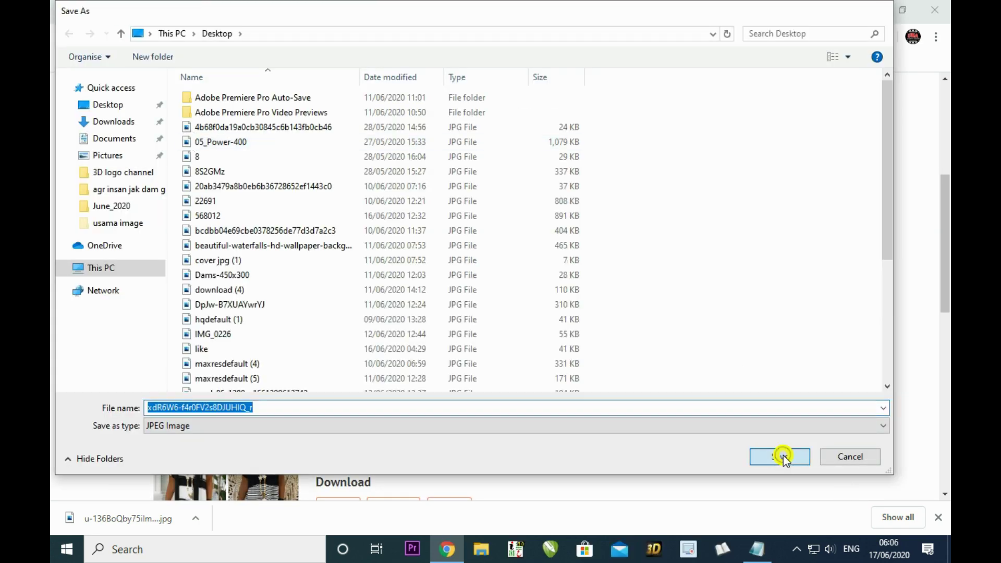
left_click(780, 456)
Open the Rainy Night effect from the Posters category.
scroll(311, 334, "up", 4)
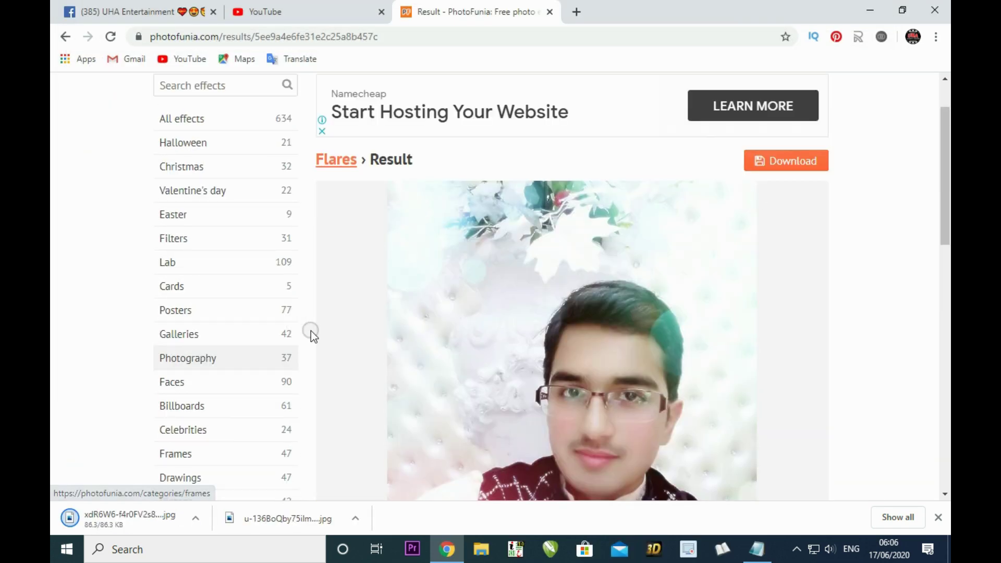
left_click(241, 312)
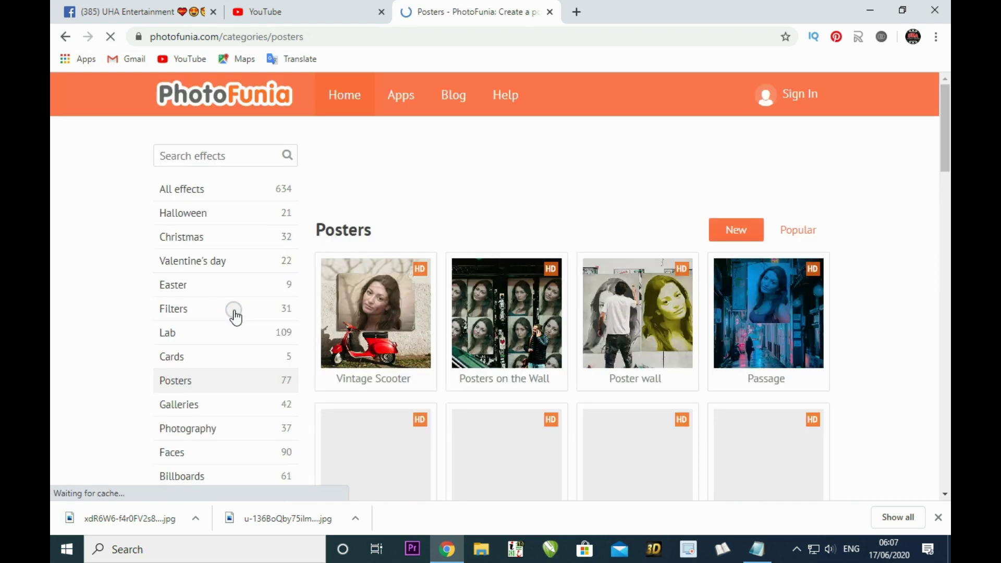
scroll(504, 374, "down", 6)
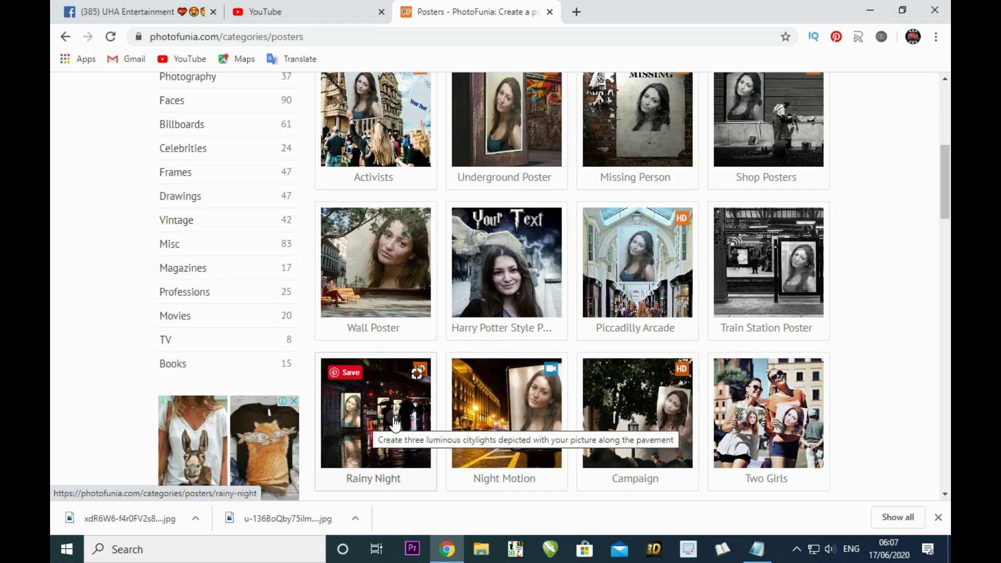
left_click(396, 425)
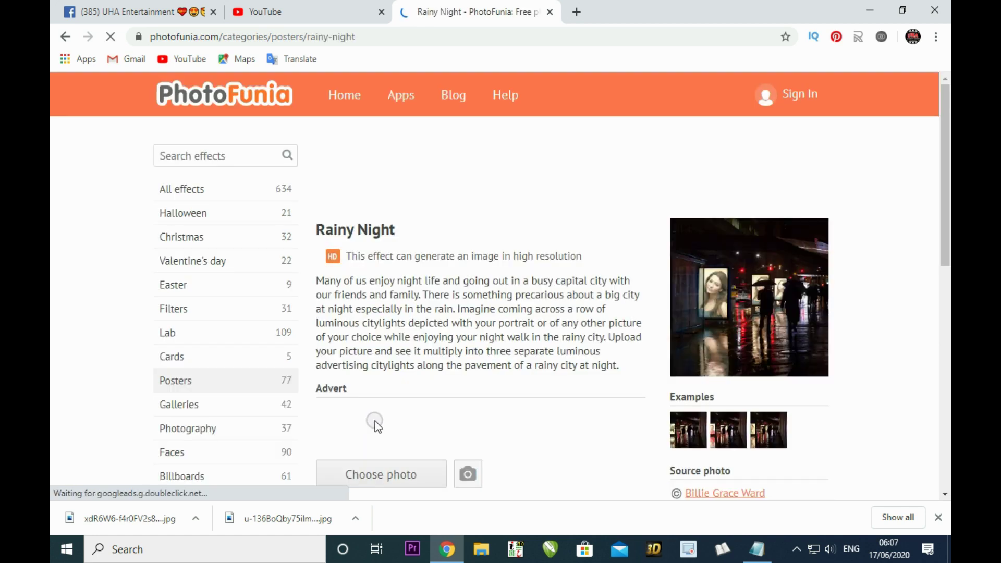
Upload the photo of the man in glasses speaking at a podium with red roses for the Rainy Night effect.
scroll(411, 397, "down", 1)
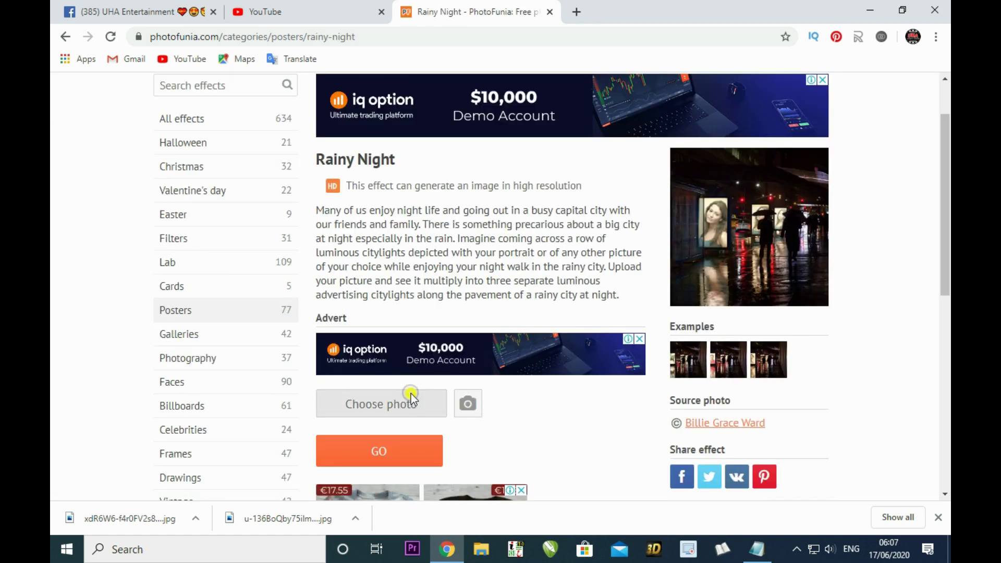
left_click(411, 393)
left_click(484, 351)
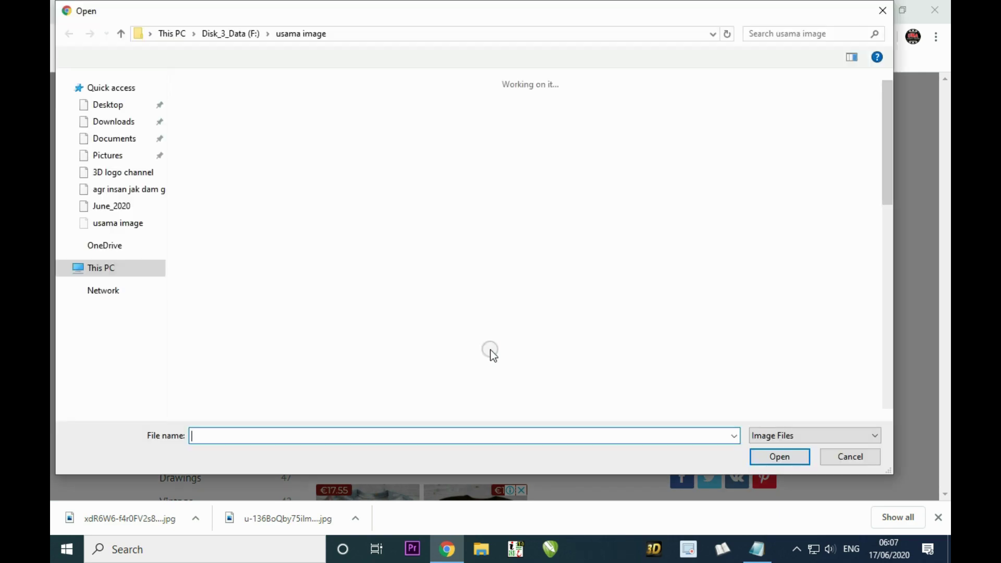
scroll(488, 347, "down", 15)
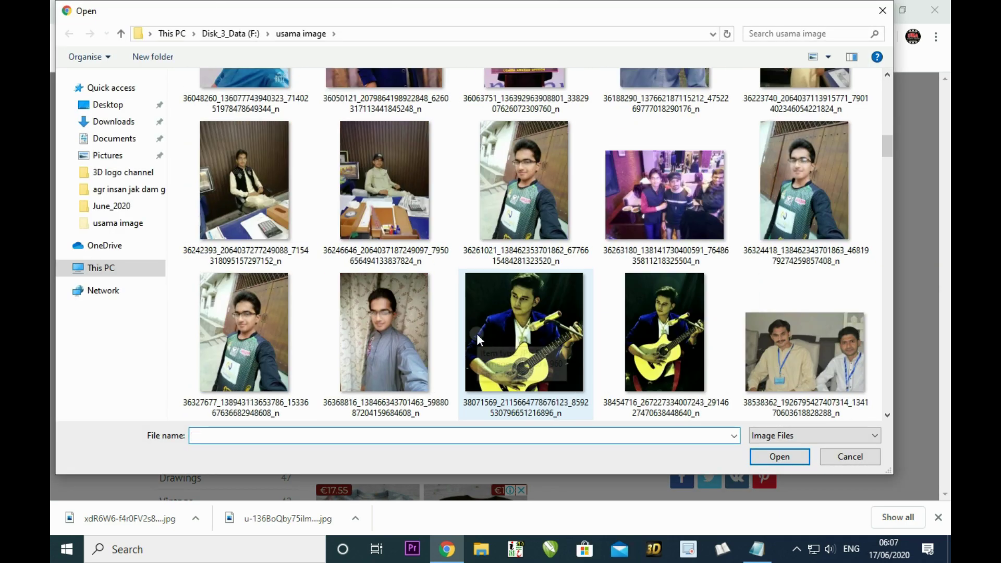
scroll(476, 334, "down", 10)
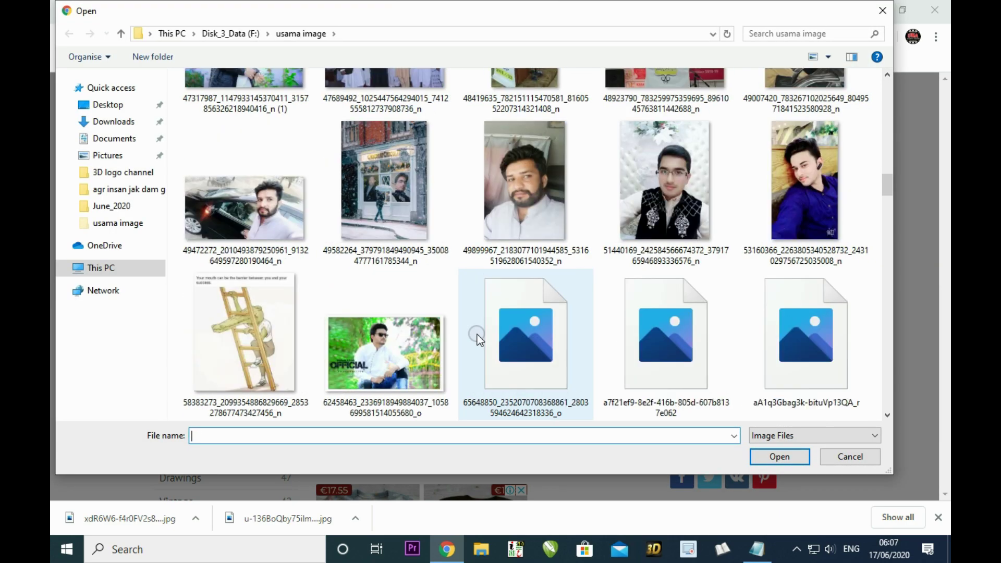
scroll(477, 334, "down", 5)
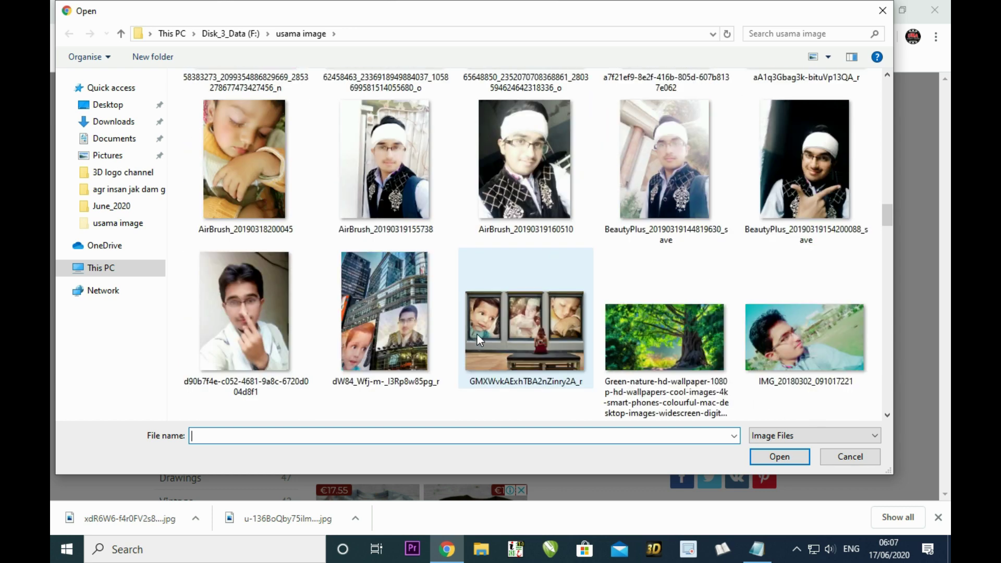
scroll(476, 333, "down", 3)
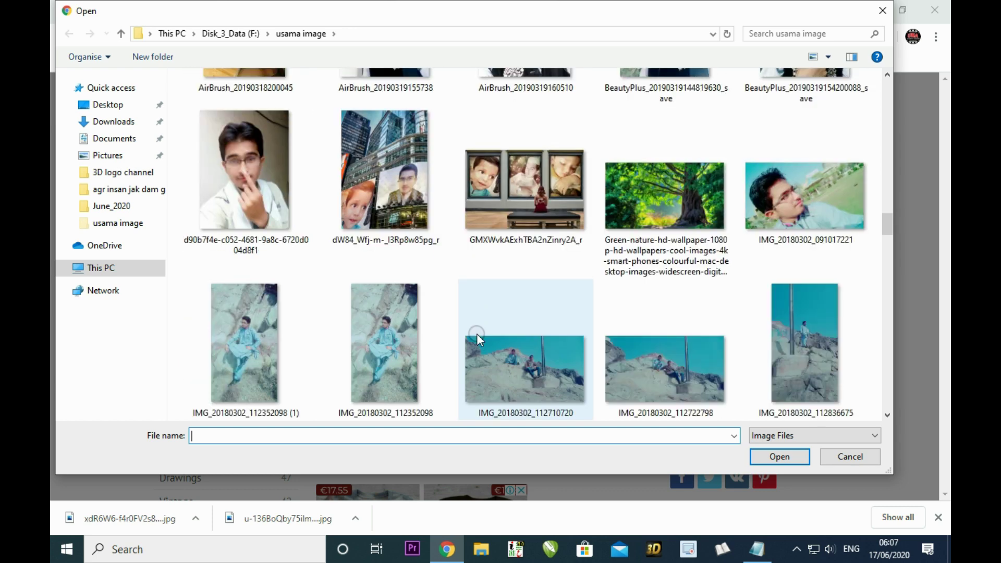
scroll(476, 333, "down", 10)
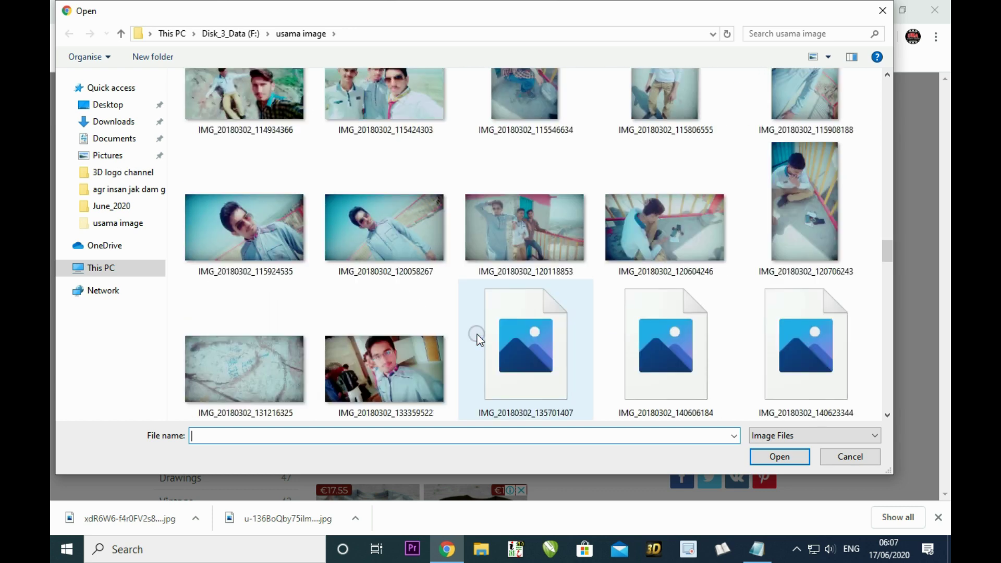
scroll(477, 333, "down", 3)
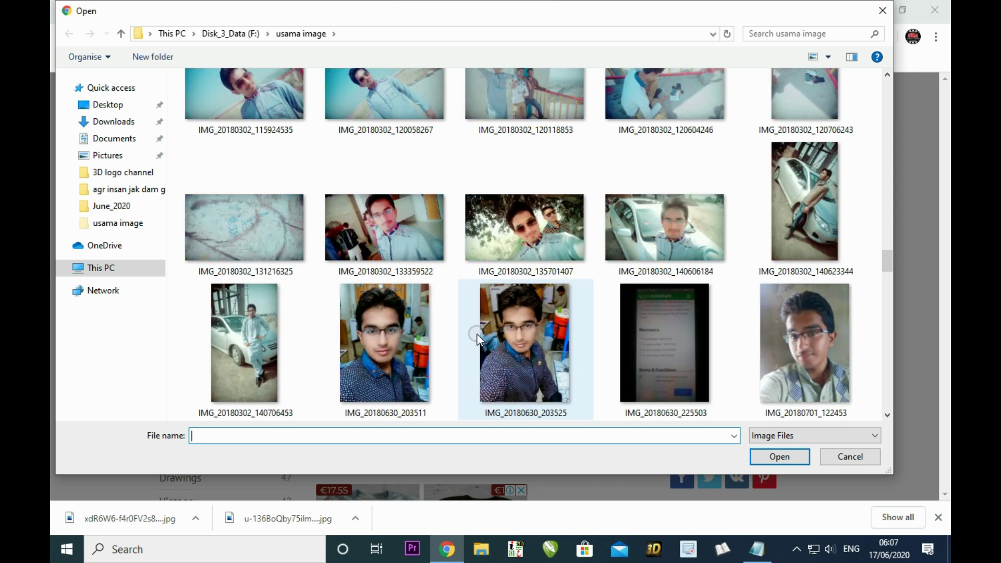
scroll(477, 335, "down", 5)
scroll(477, 335, "down", 10)
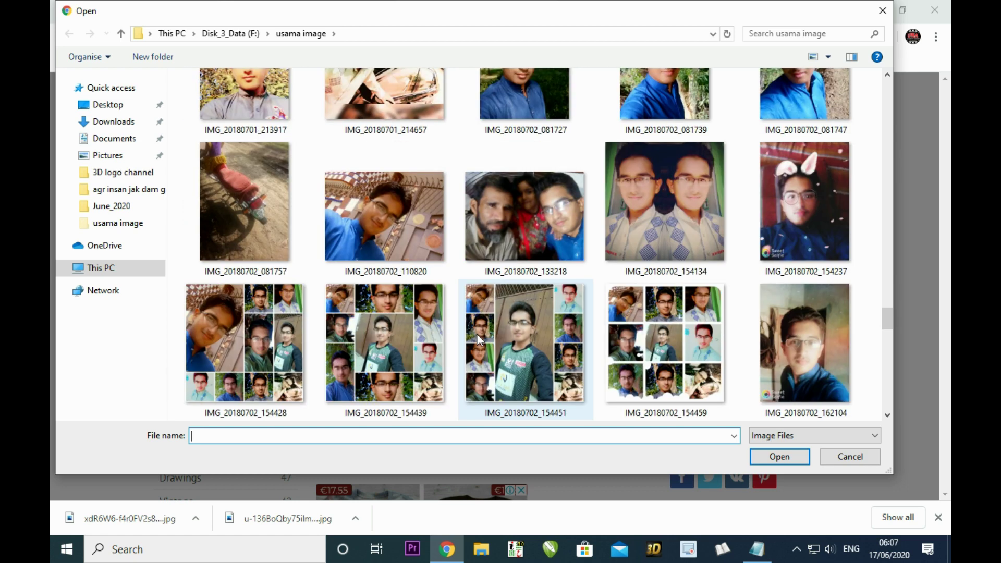
scroll(477, 334, "down", 5)
scroll(478, 335, "down", 10)
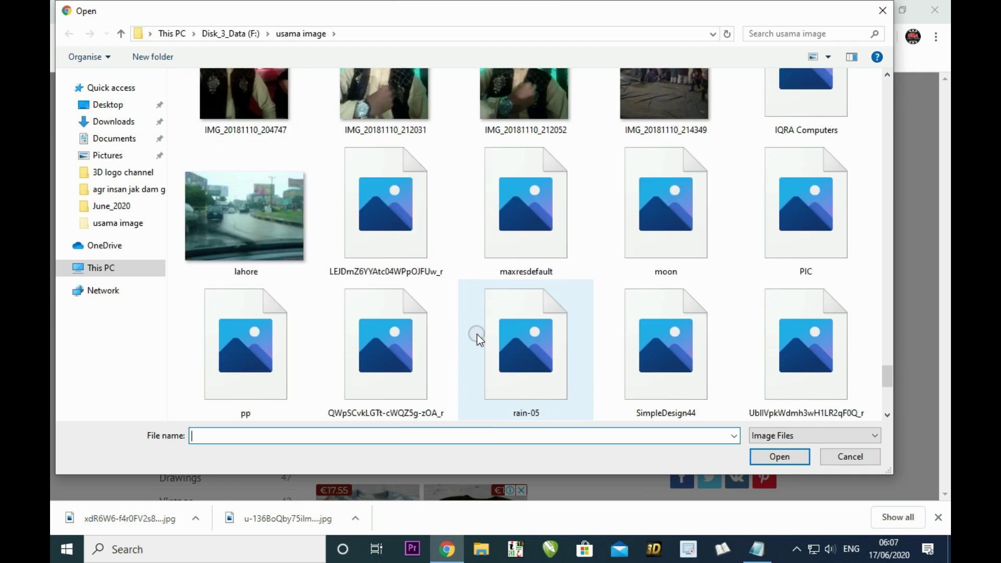
scroll(476, 337, "down", 3)
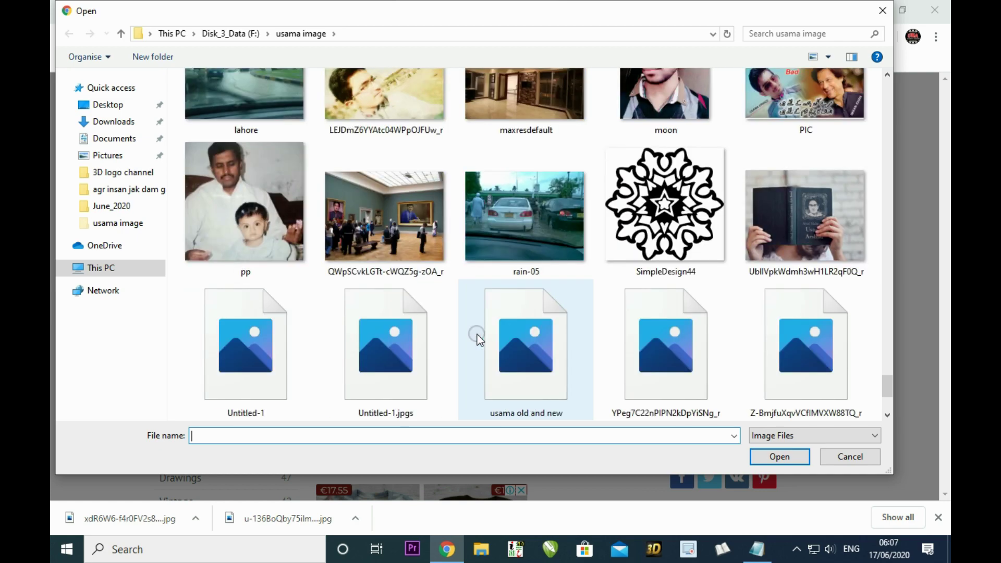
scroll(478, 336, "down", 3)
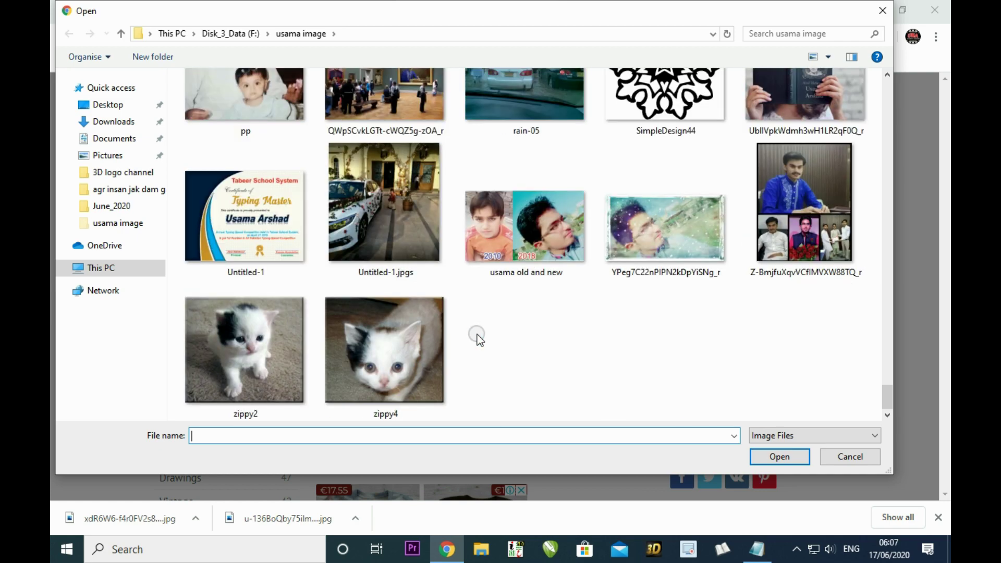
scroll(477, 336, "up", 20)
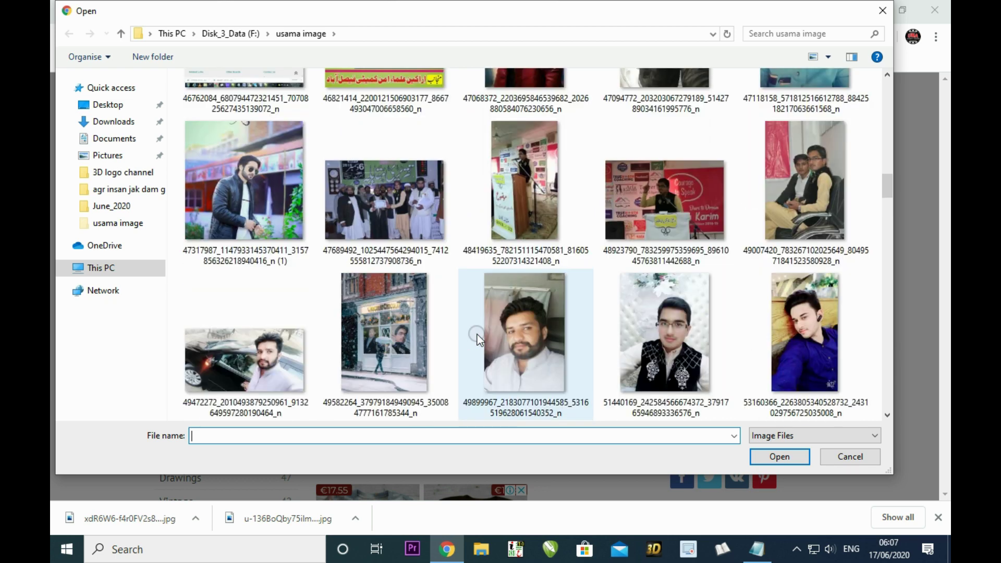
scroll(476, 337, "up", 5)
scroll(477, 337, "up", 15)
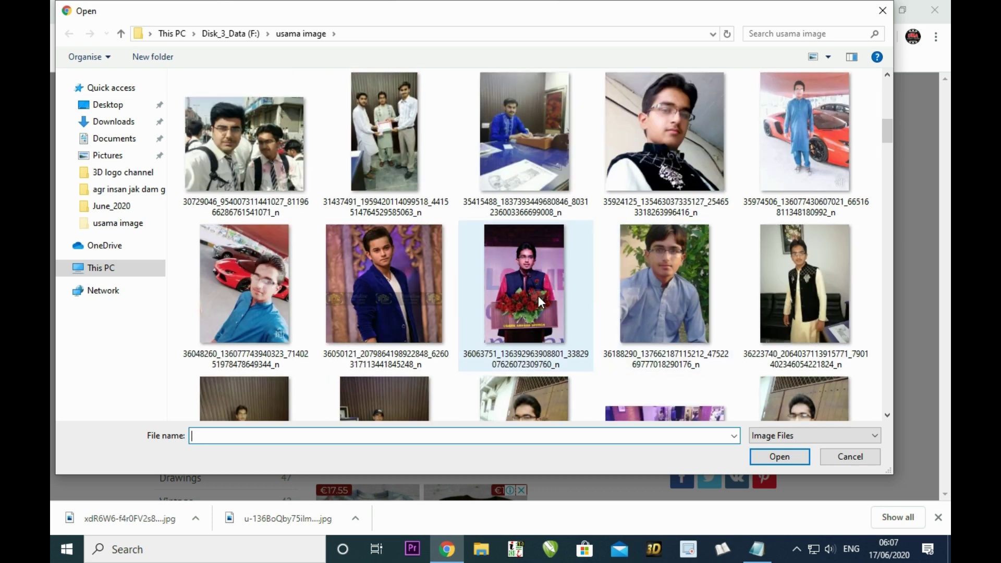
left_click(525, 296)
left_click(801, 458)
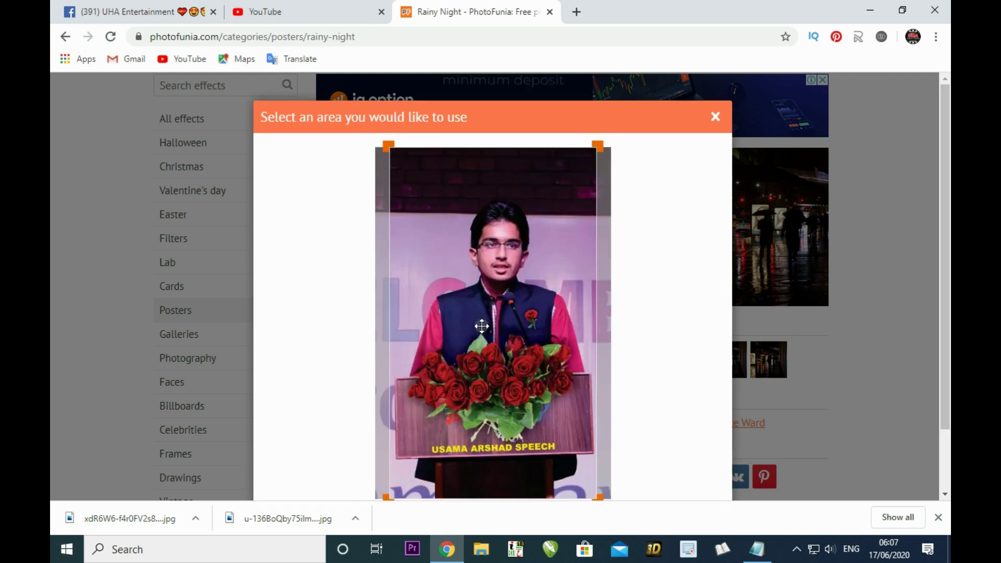
Crop the photo more tightly around the speaker, the roses and the podium caption, and accept the selected area.
left_click_drag(381, 139, 444, 243)
left_click_drag(510, 316, 488, 266)
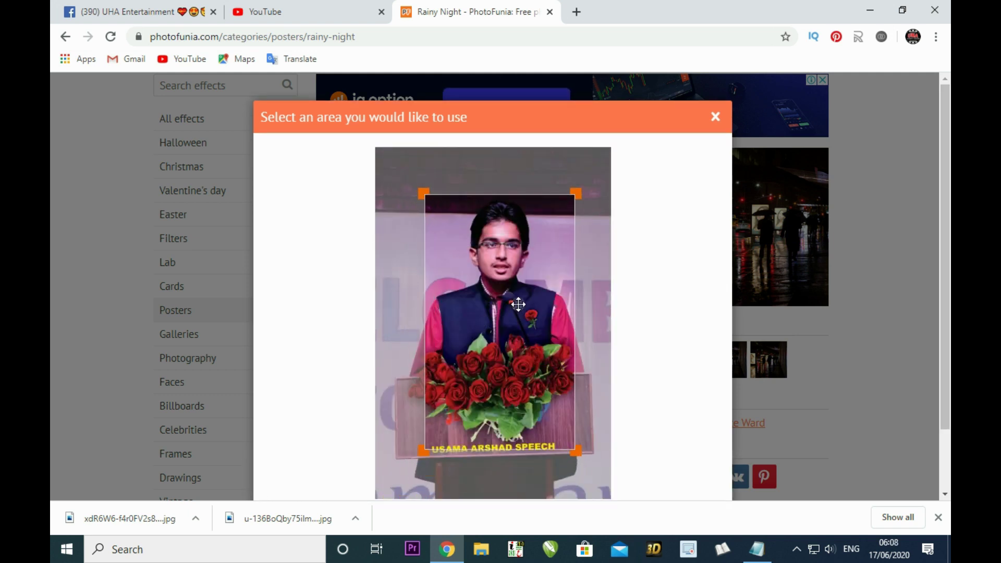
left_click_drag(579, 449, 533, 417)
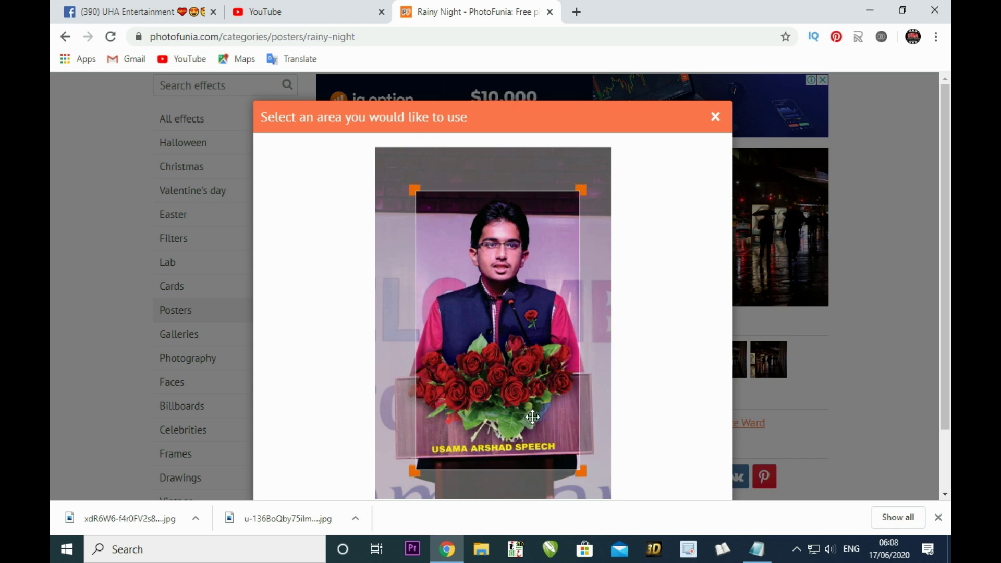
scroll(574, 413, "down", 2)
left_click(486, 444)
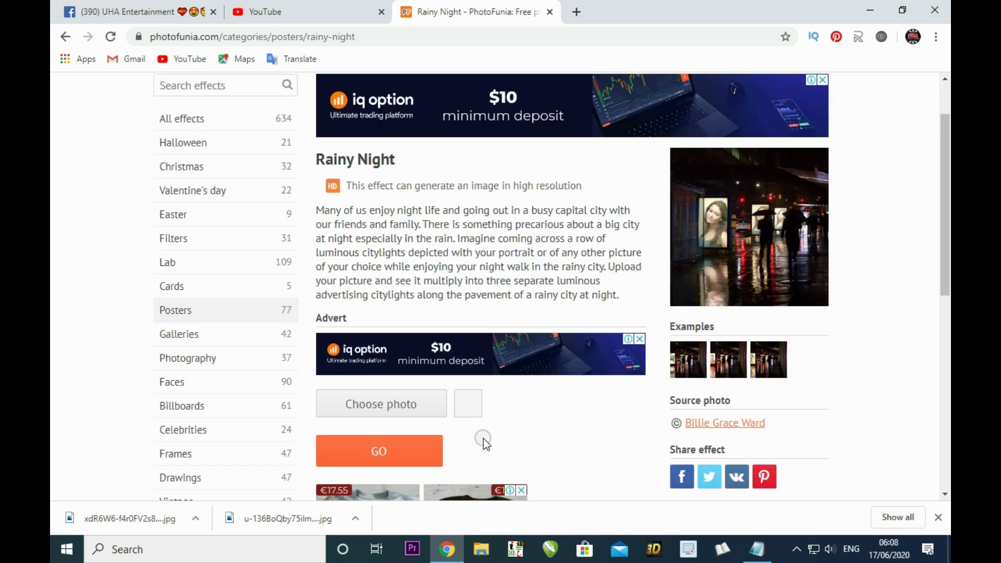
Generate the Rainy Night image and save it to the Desktop as a JPEG under its suggested file name.
left_click(386, 447)
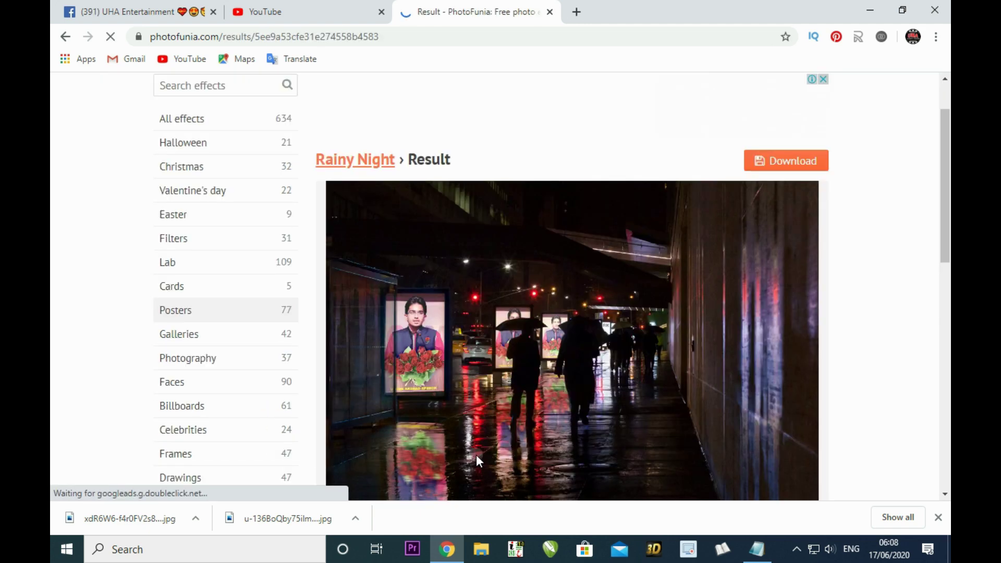
scroll(477, 455, "down", 1)
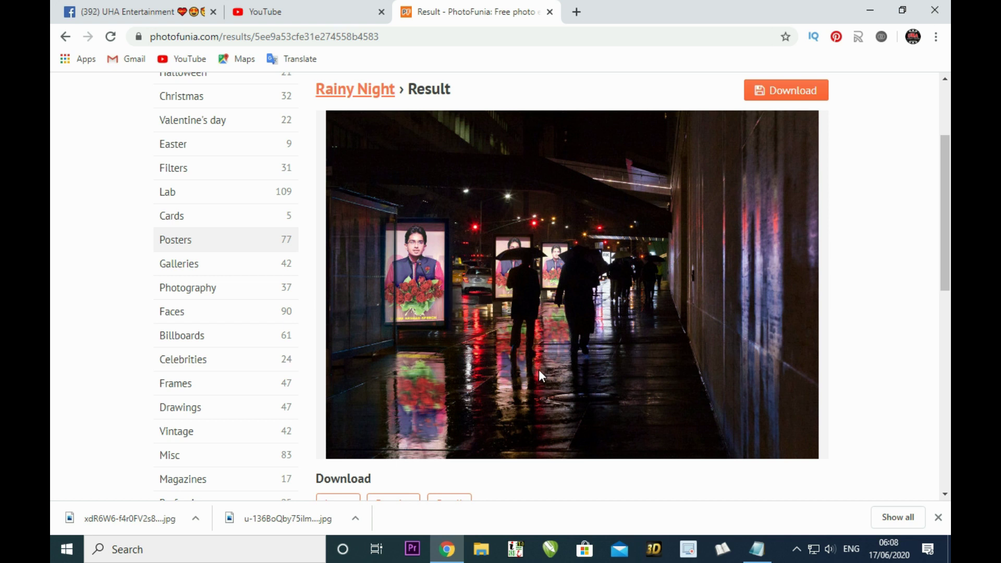
right_click(530, 286)
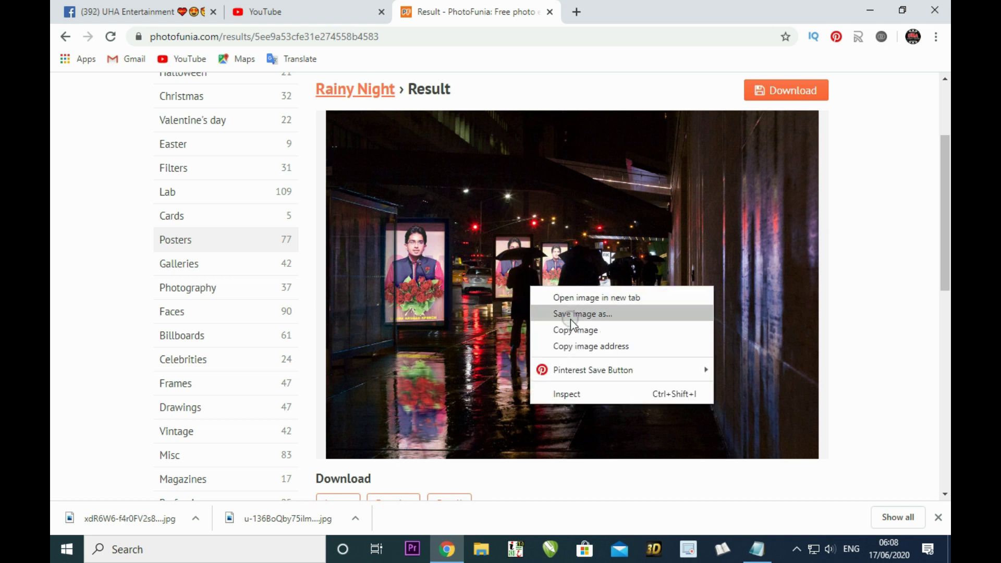
left_click(571, 314)
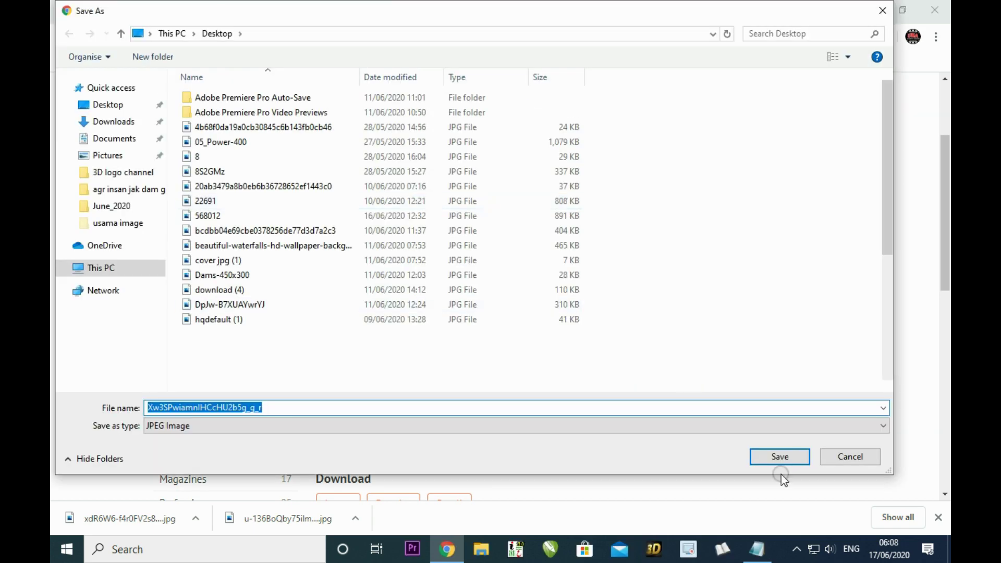
left_click(778, 456)
Return from the result to the Rainy Night effect page and start choosing another photo from the PC.
scroll(365, 261, "up", 2)
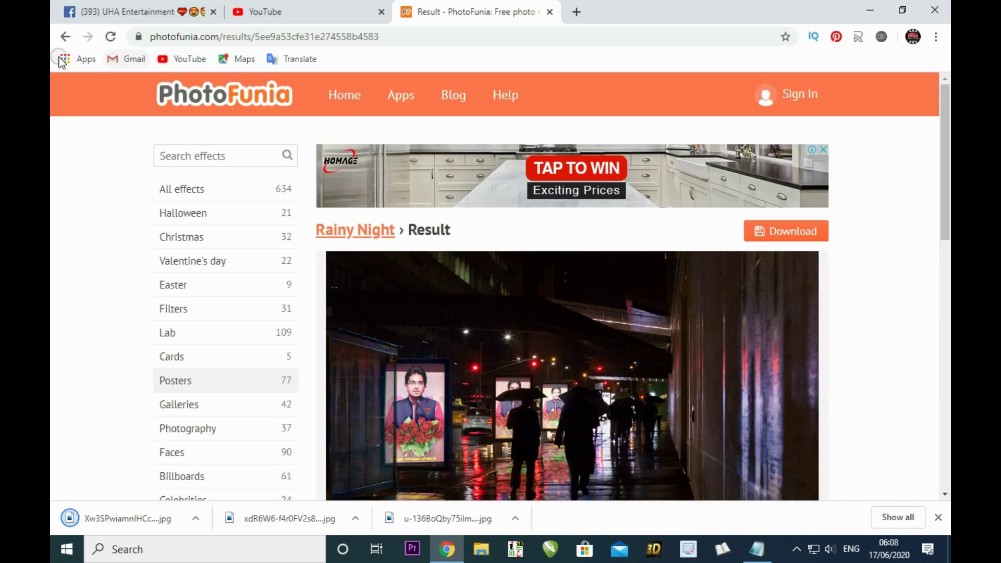
left_click(65, 36)
left_click(407, 329)
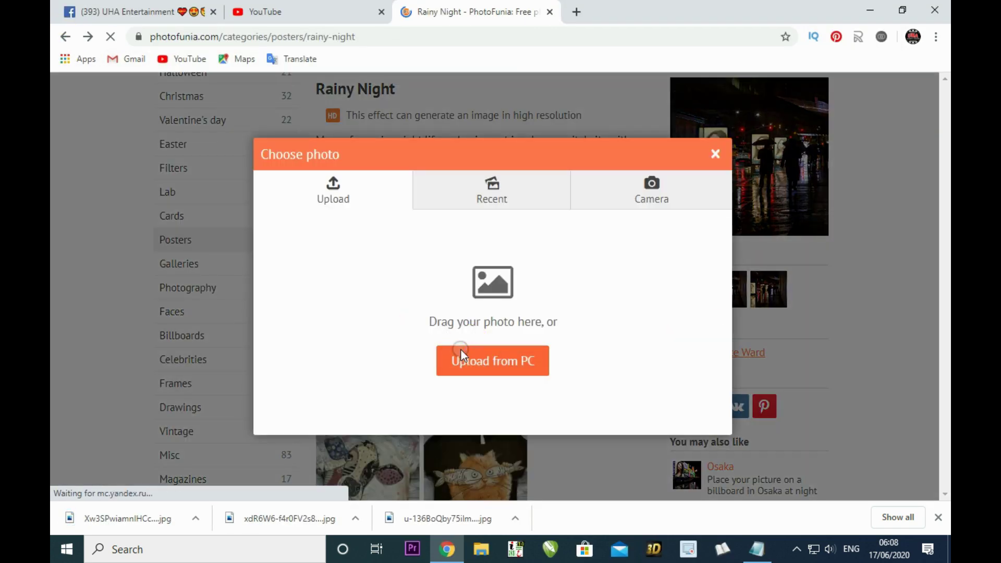
left_click(461, 349)
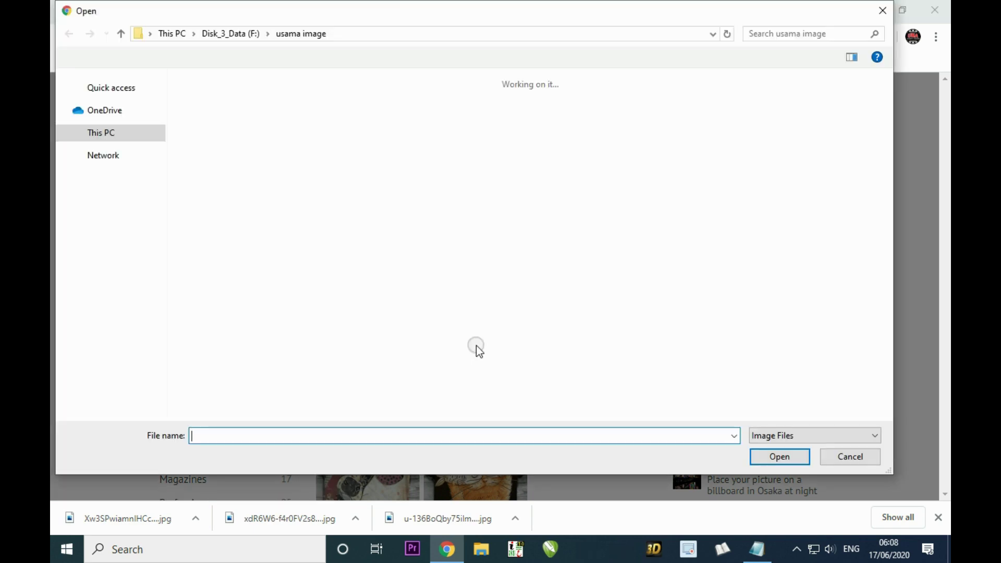
Upload the photo of the man in glasses at the podium with red roses from the usama image folder.
scroll(476, 341, "down", 5)
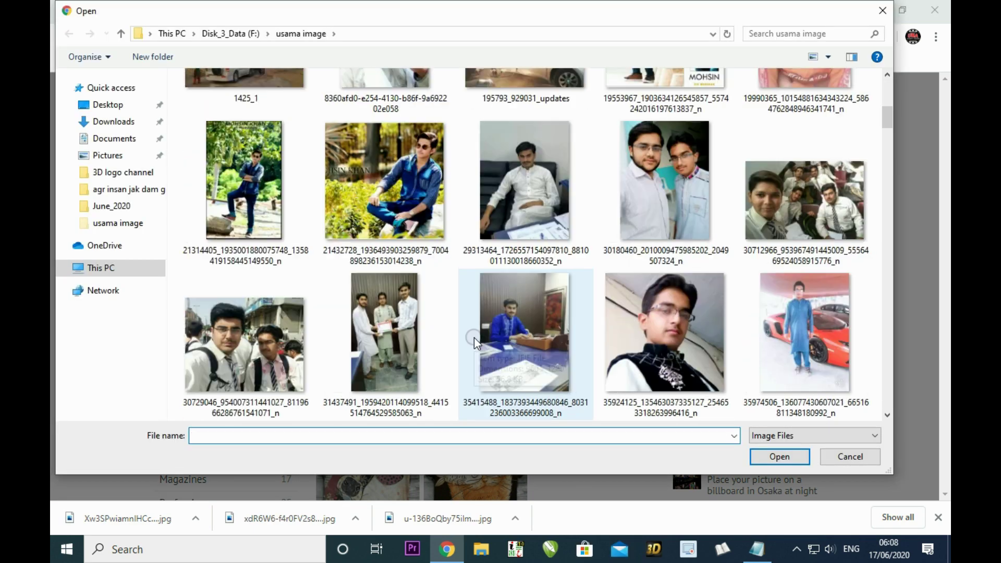
scroll(474, 337, "down", 1)
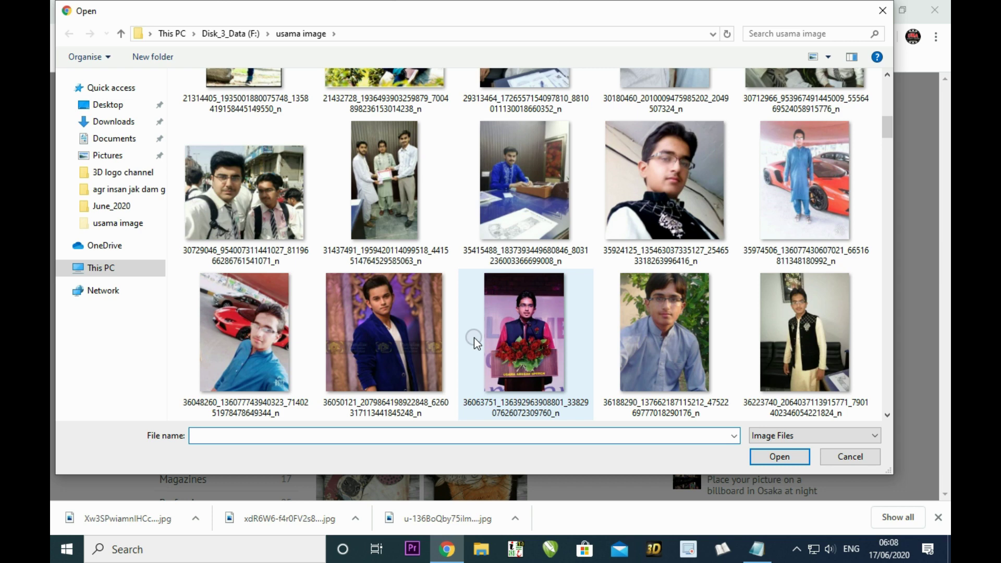
scroll(474, 337, "down", 1)
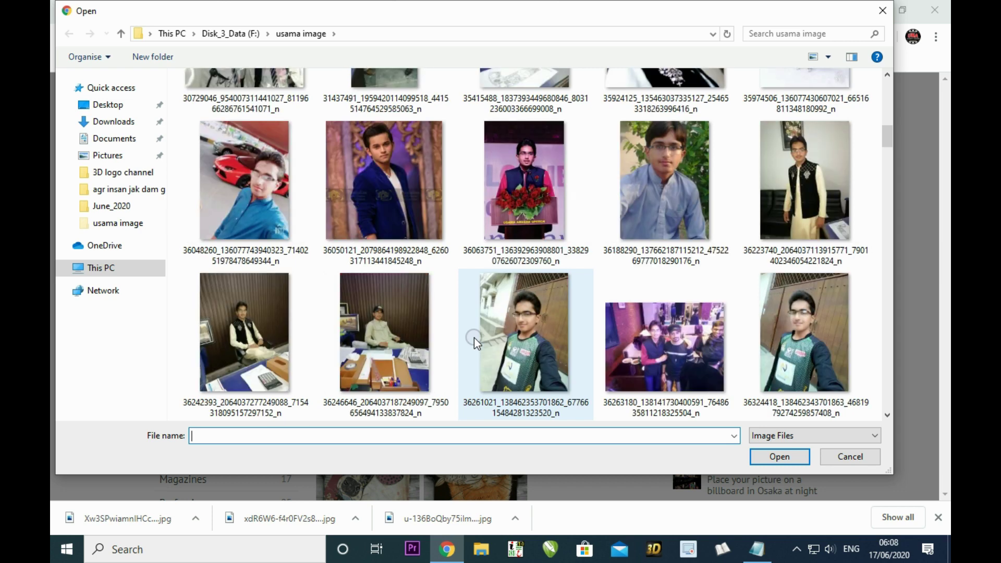
scroll(474, 337, "down", 3)
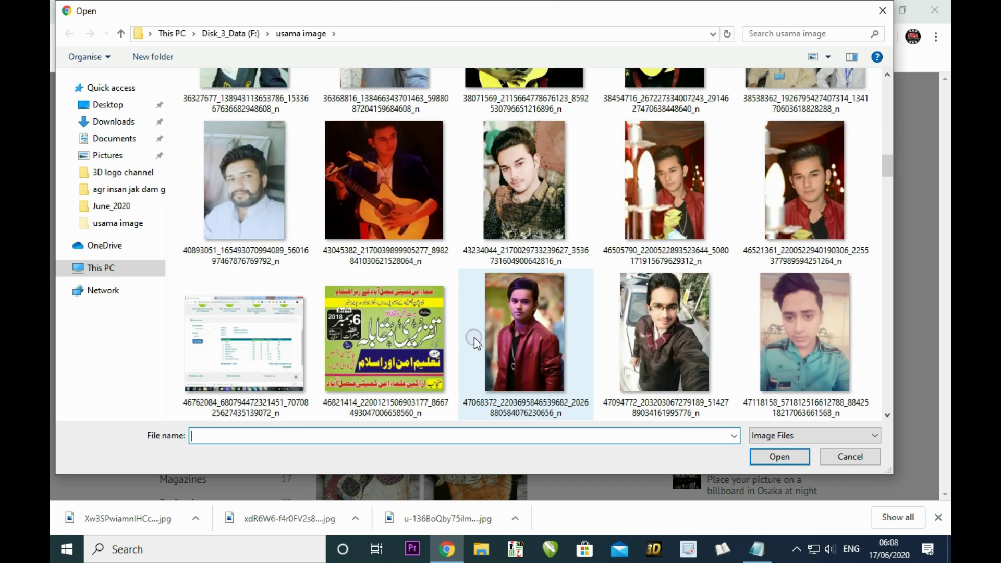
scroll(474, 337, "down", 1)
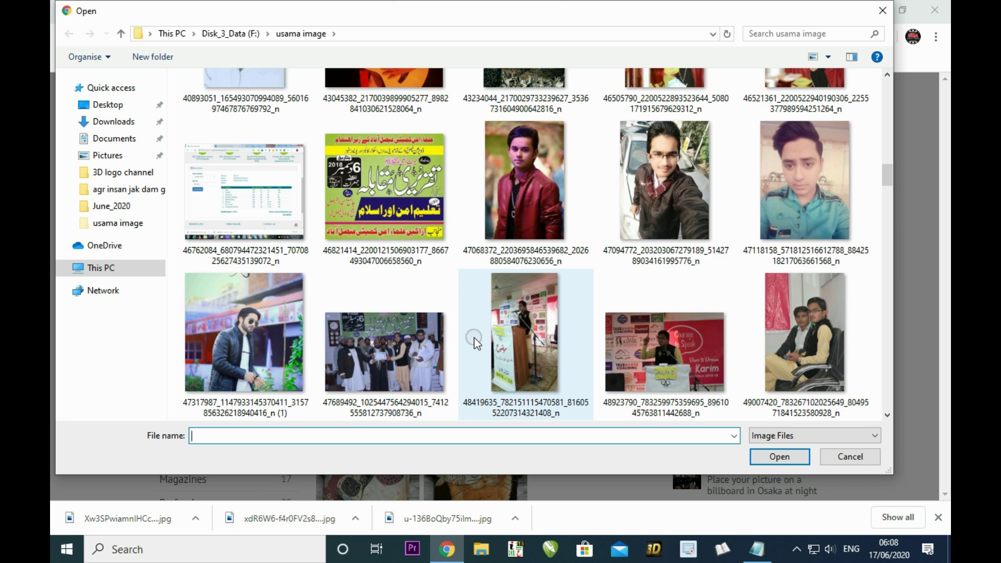
scroll(474, 337, "down", 1)
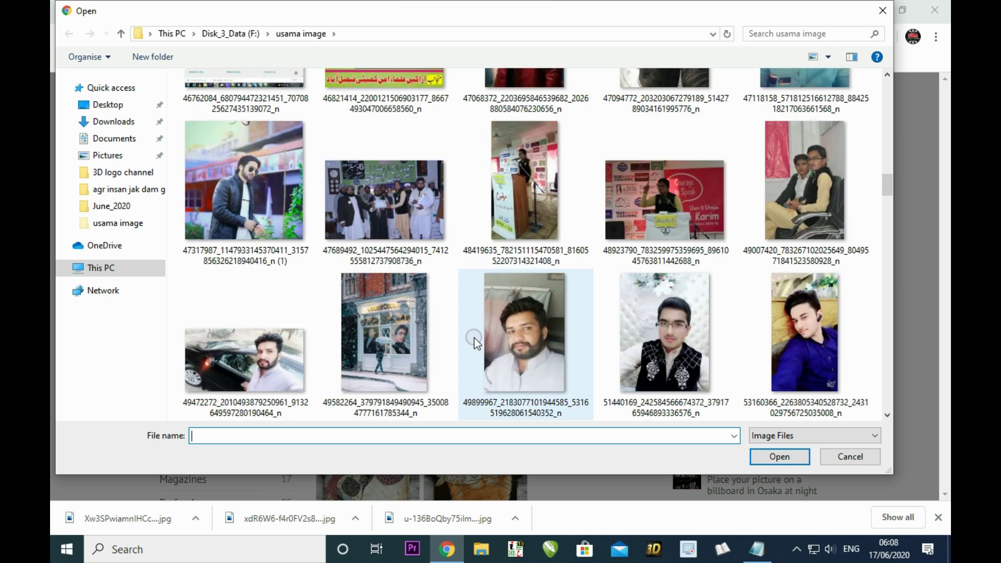
scroll(474, 337, "down", 1)
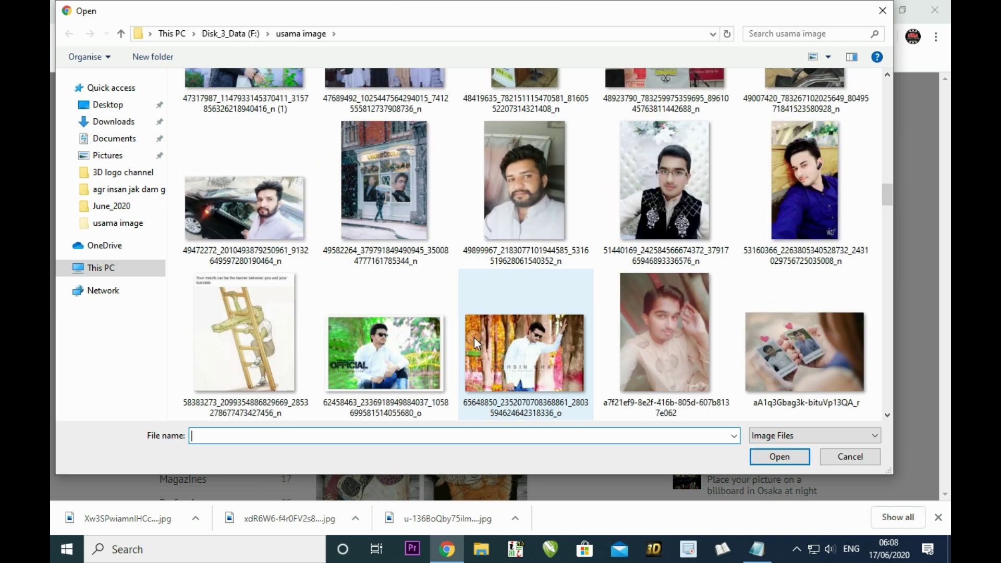
scroll(474, 337, "down", 1)
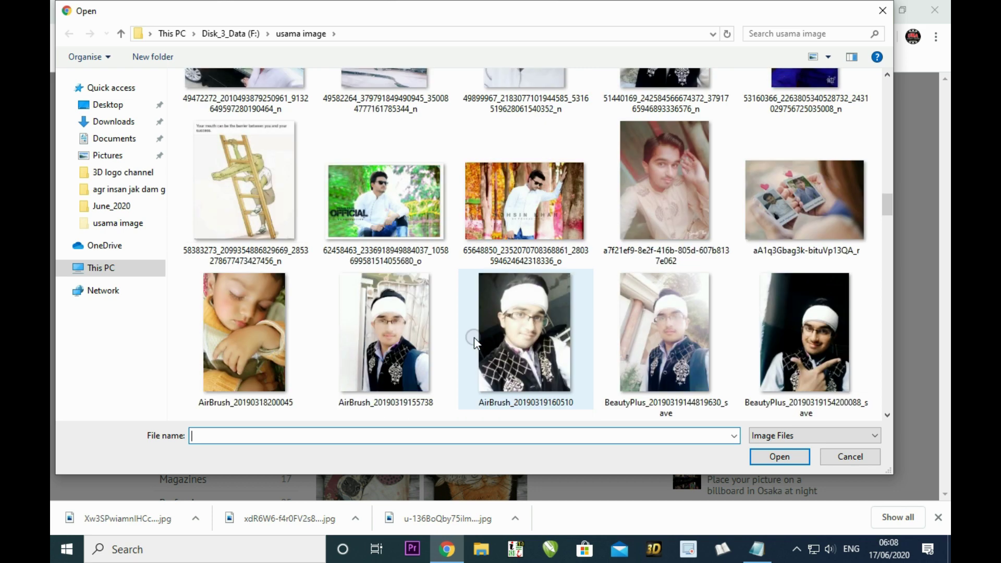
scroll(474, 341, "down", 1)
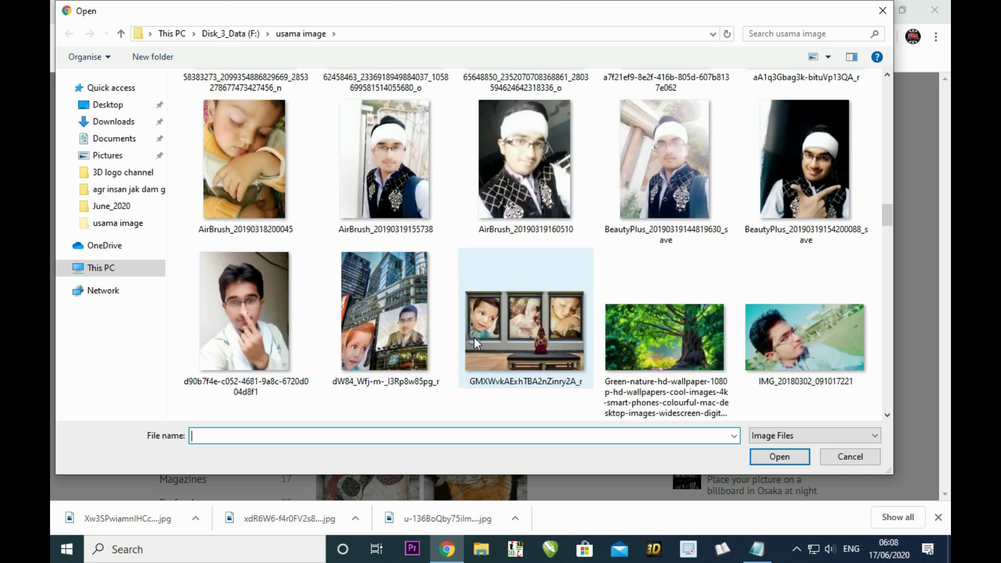
scroll(474, 342, "down", 1)
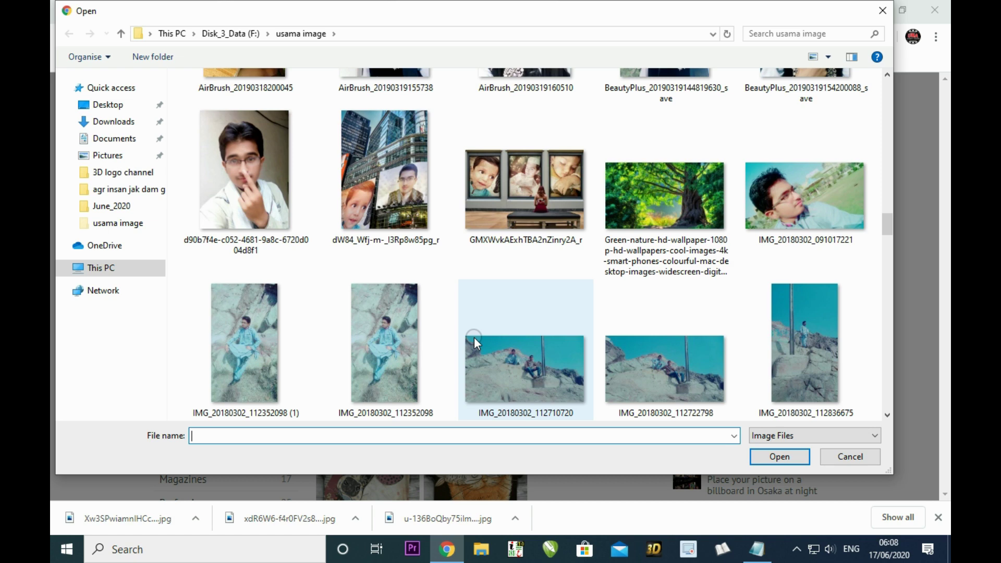
scroll(474, 337, "down", 1)
left_click(801, 347)
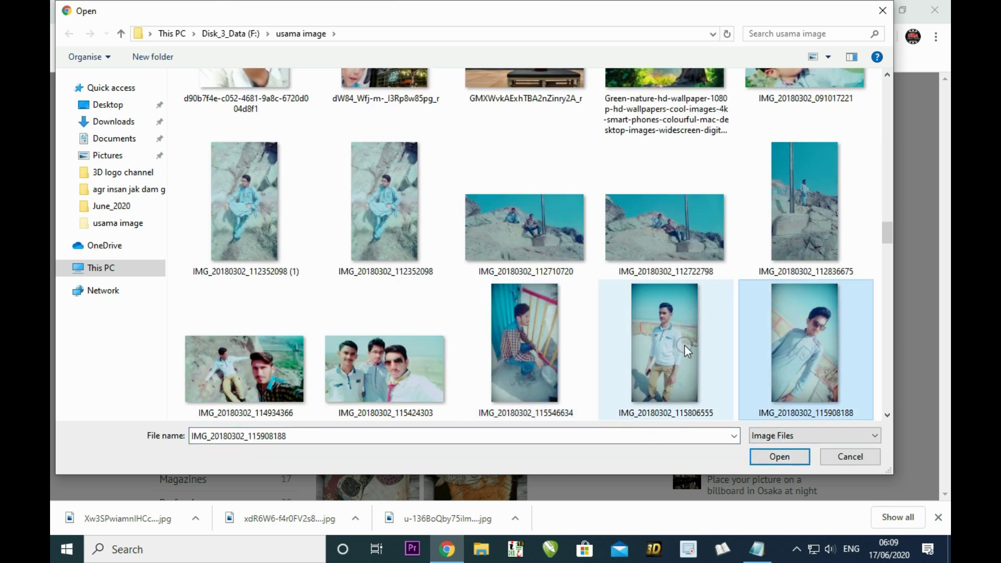
scroll(685, 345, "up", 5)
left_click(508, 115)
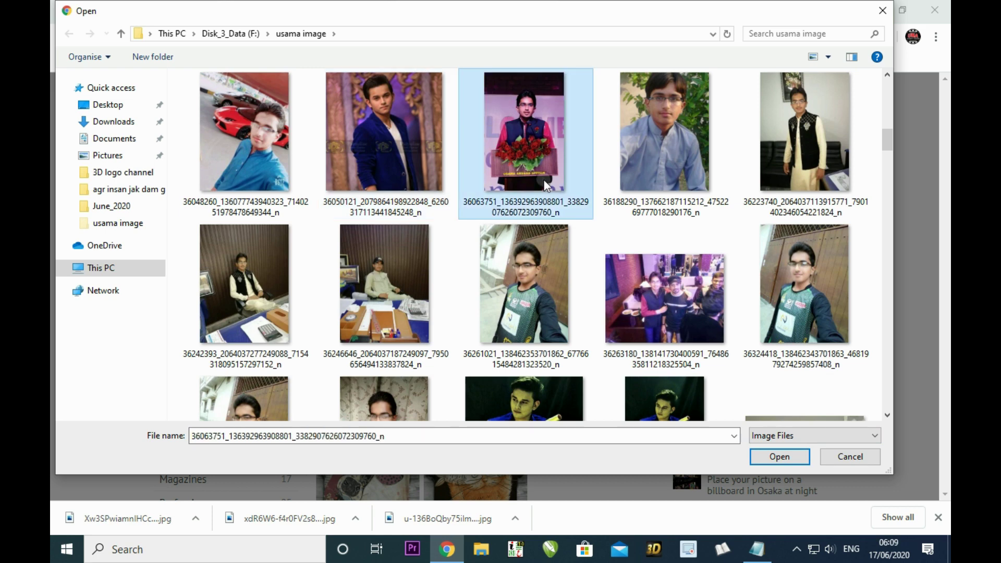
left_click(777, 457)
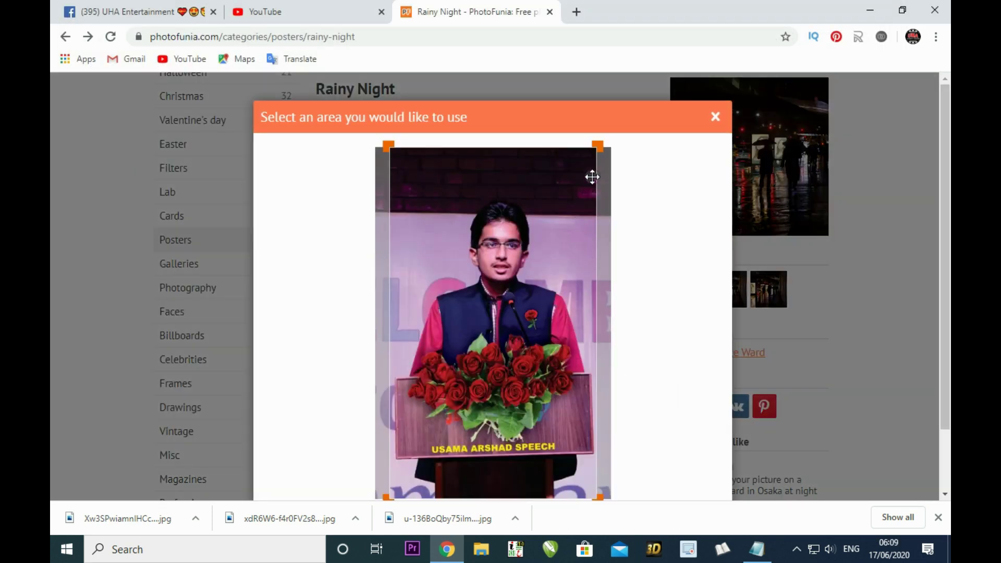
Crop the photo closely around the speaker's head, chest and the upper roses, leaving out the podium caption, and accept the selected area.
left_click_drag(598, 144, 485, 324)
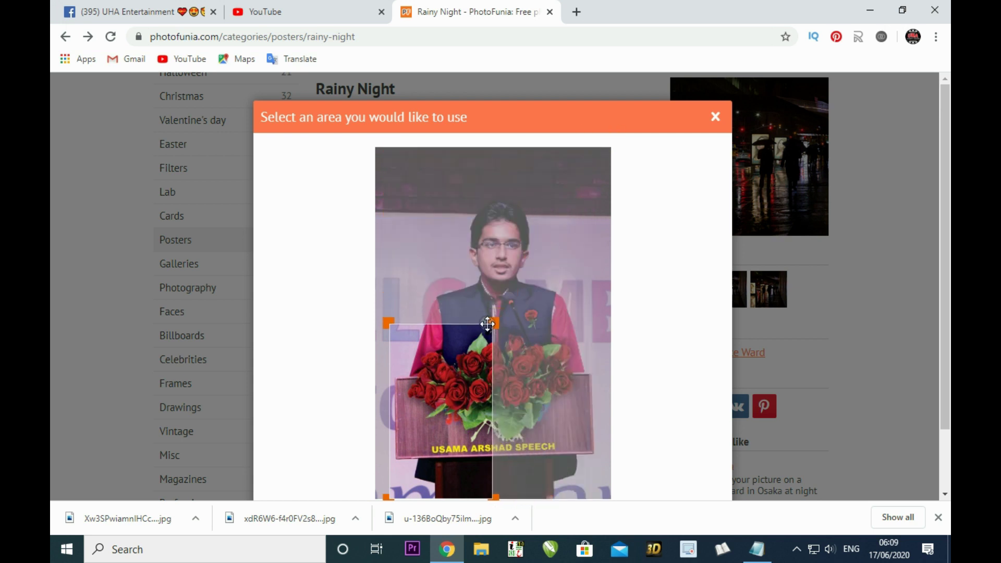
left_click_drag(461, 362, 515, 238)
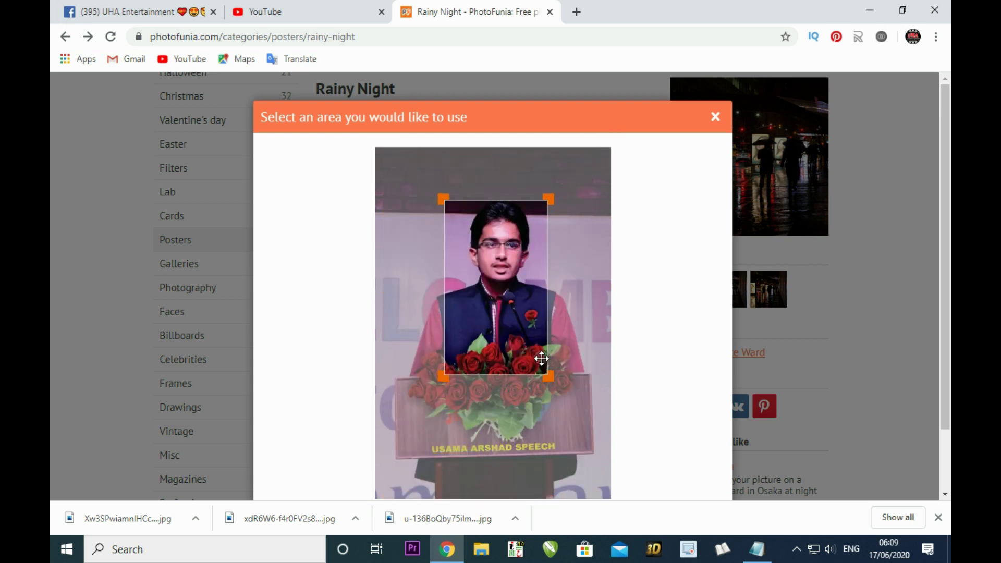
left_click_drag(548, 378, 557, 394)
left_click_drag(526, 357, 522, 353)
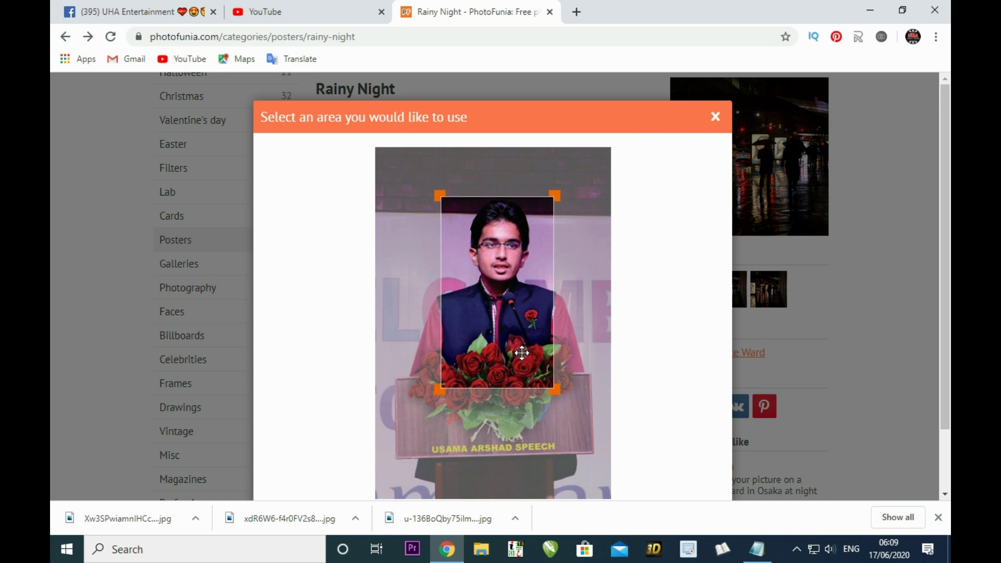
left_click(509, 447)
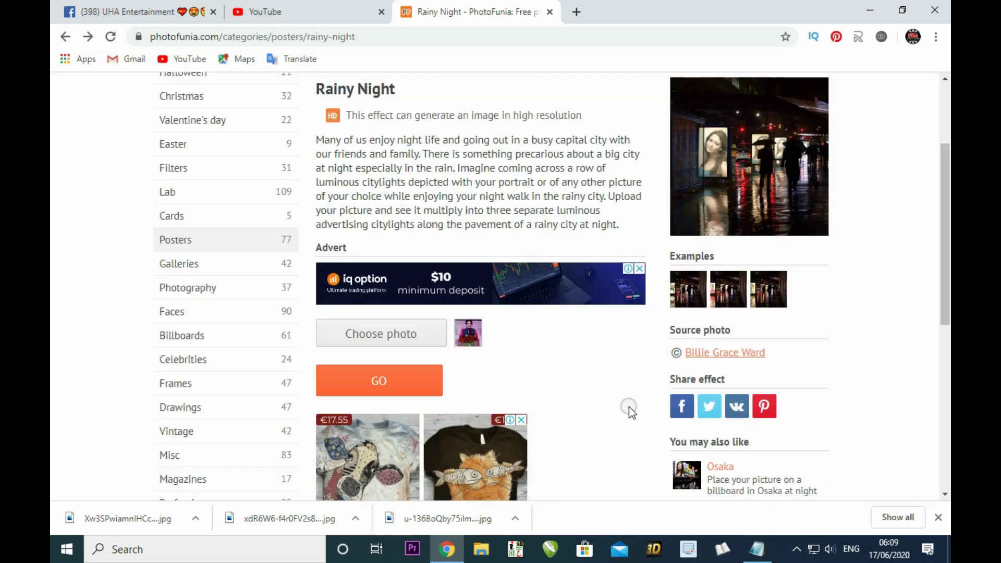
Generate the Rainy Night image from the closer crop and save it to the Desktop as a JPEG under its suggested name.
left_click(426, 389)
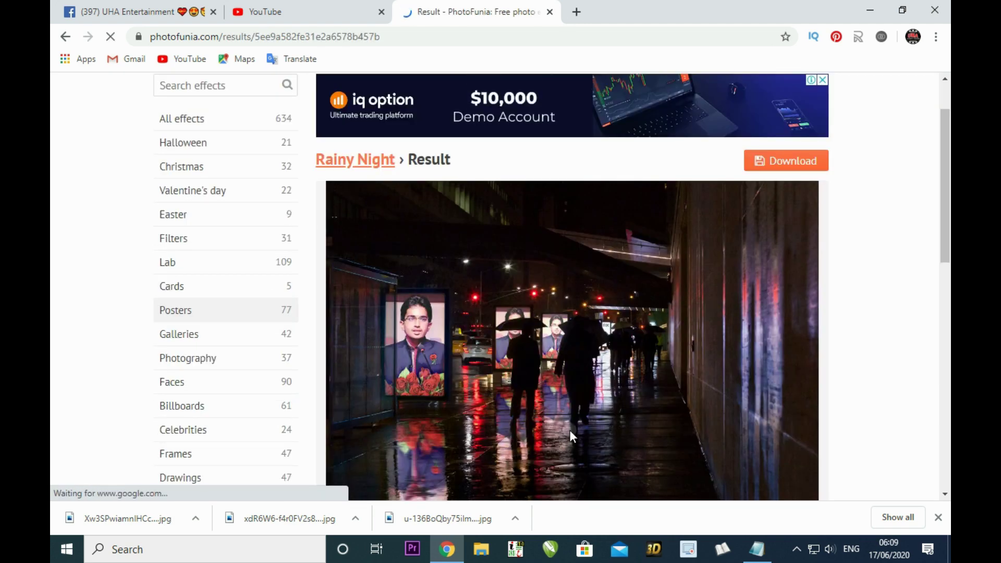
scroll(567, 365, "down", 1)
right_click(562, 230)
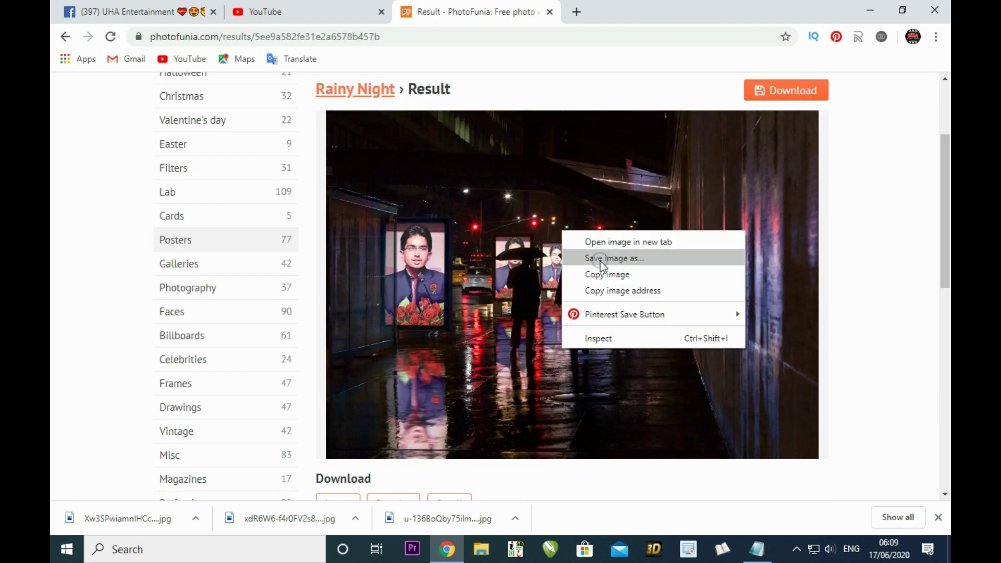
left_click(600, 261)
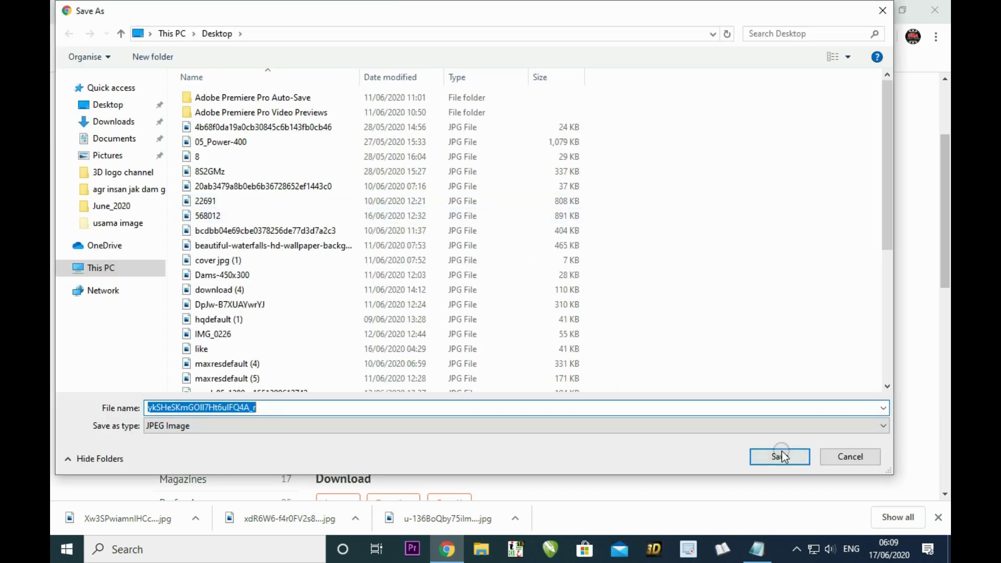
left_click(778, 455)
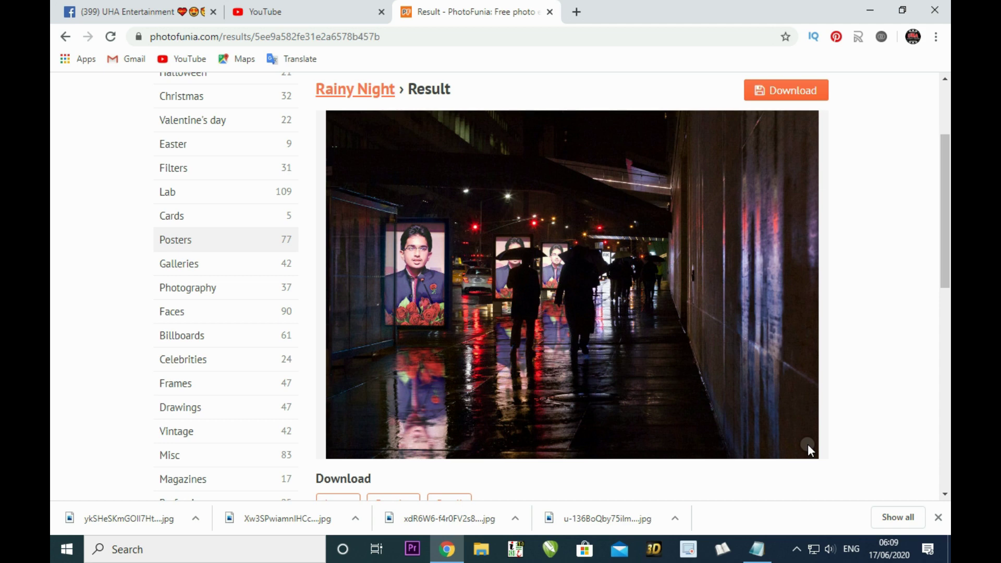
Switch to Notepad and add the line "Dear Friends if you like my video then like and sub and co" below the instructions.
scroll(808, 448, "down", 8)
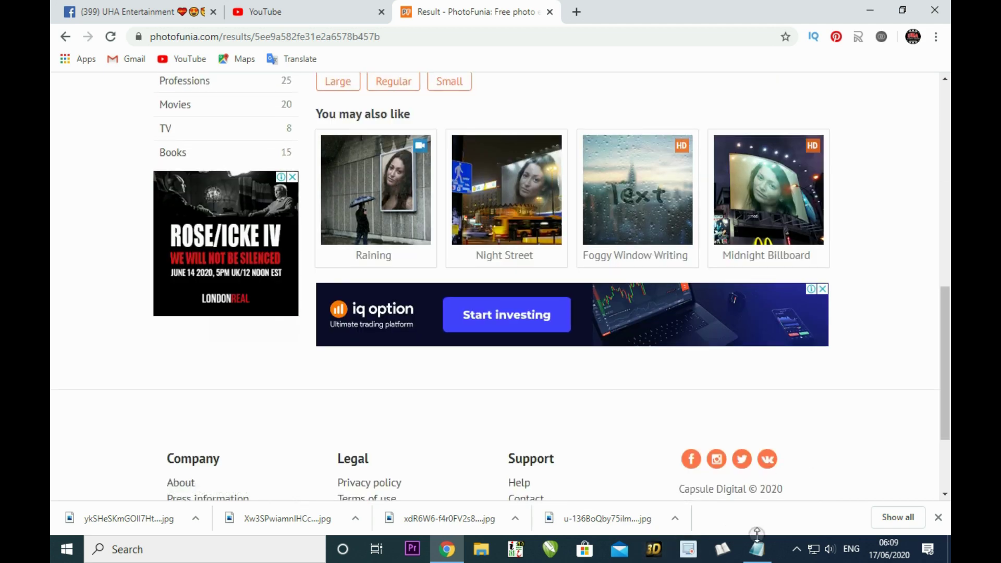
left_click(757, 546)
type("Dear ")
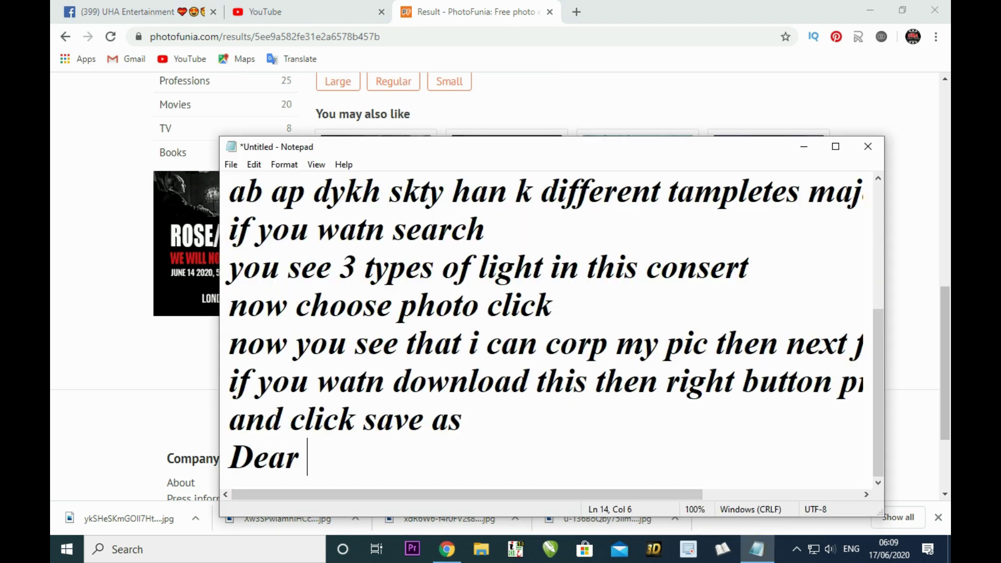
type("Friens")
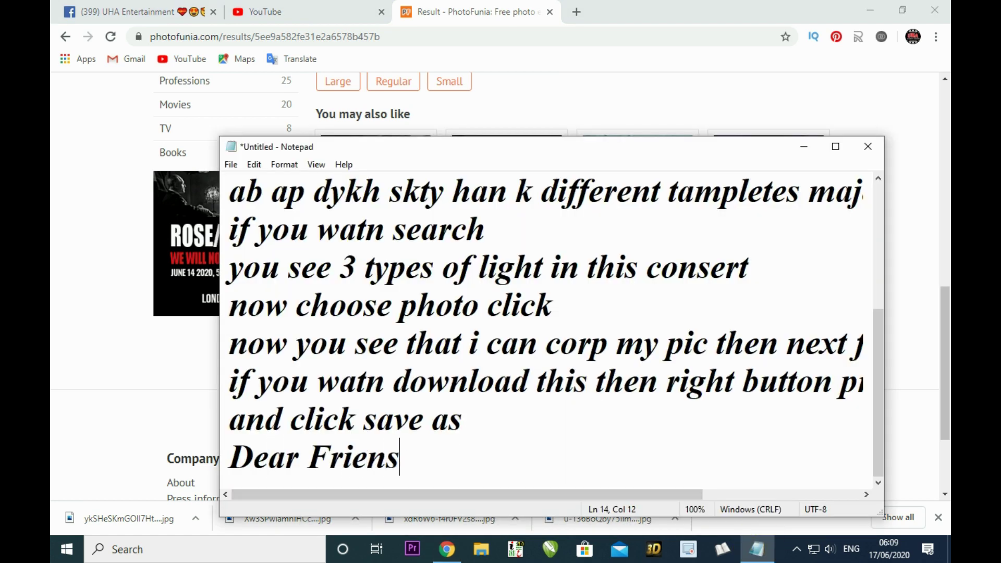
type("d ids")
type("ou like py")
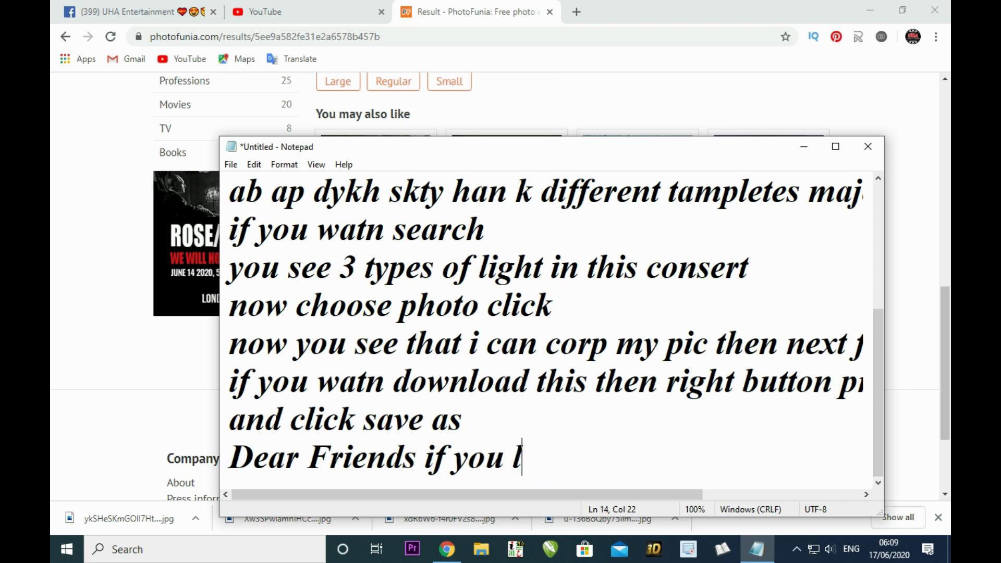
key("BackSpace")
key("BackSpace")
type("my")
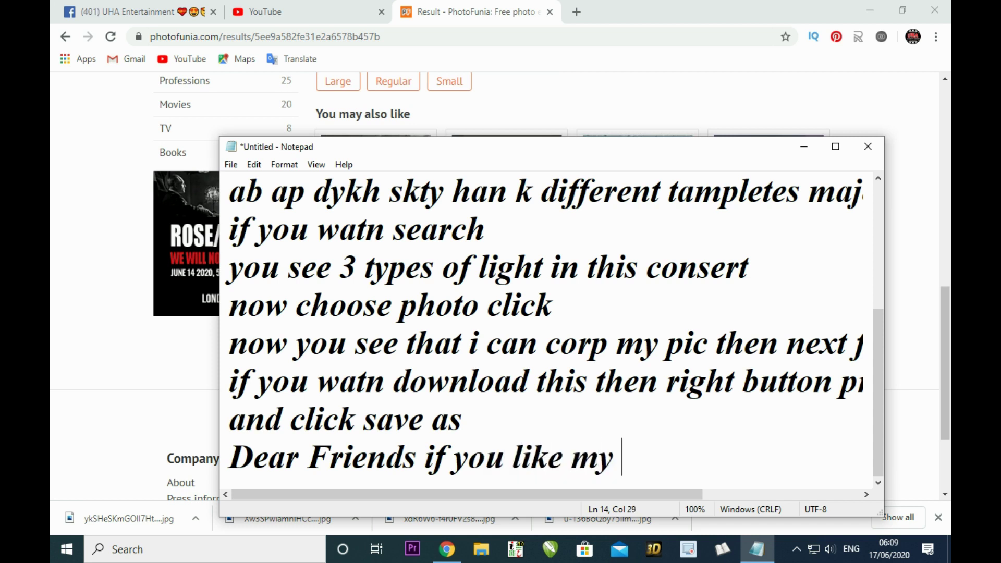
type(" video")
key("BackSpace")
key("BackSpace")
type("deo then ")
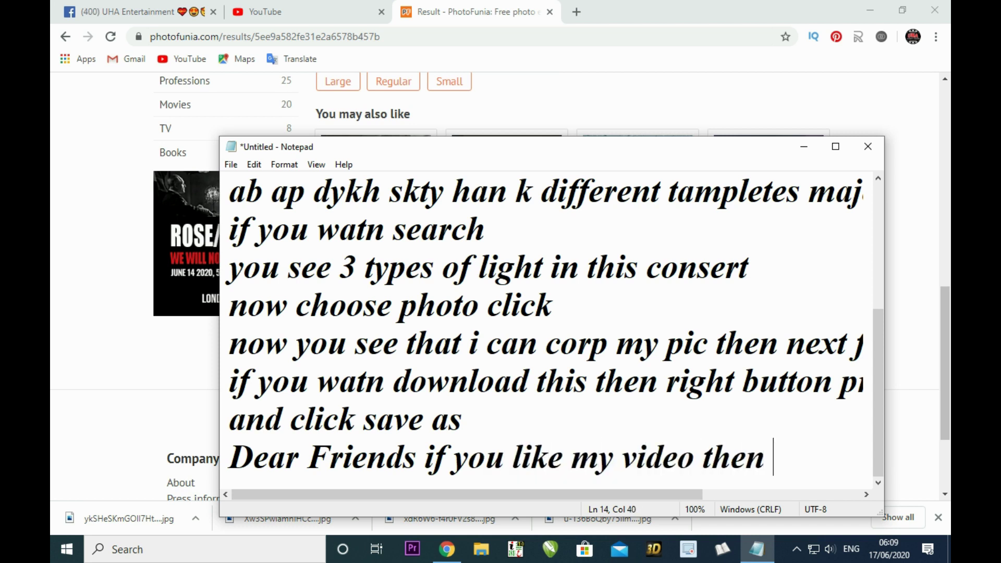
type("like and sub and co")
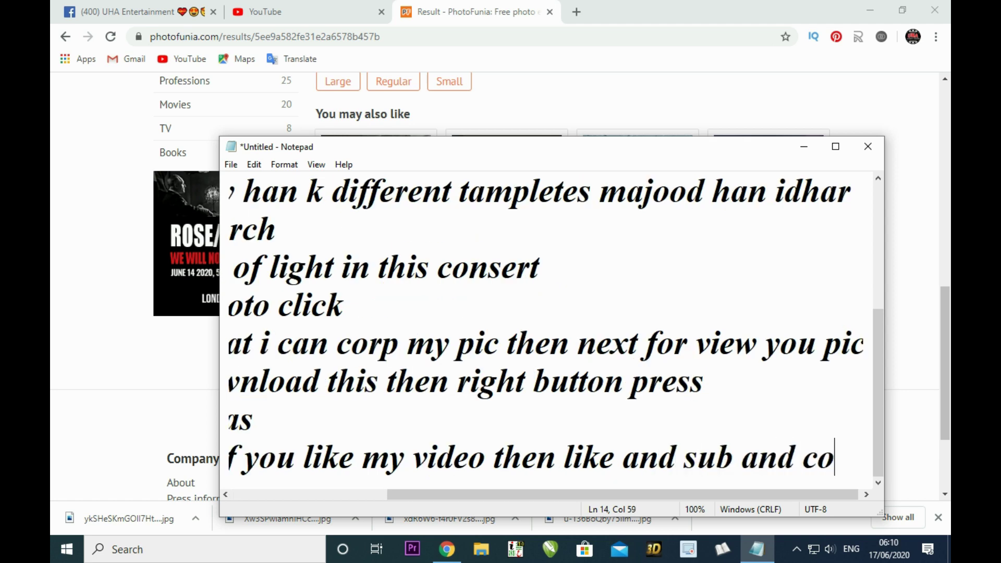
Add the closing lines "thanks we meet again with new video" and "Allah Hafiz" at the end of the note.
key("Return")
type("thanks")
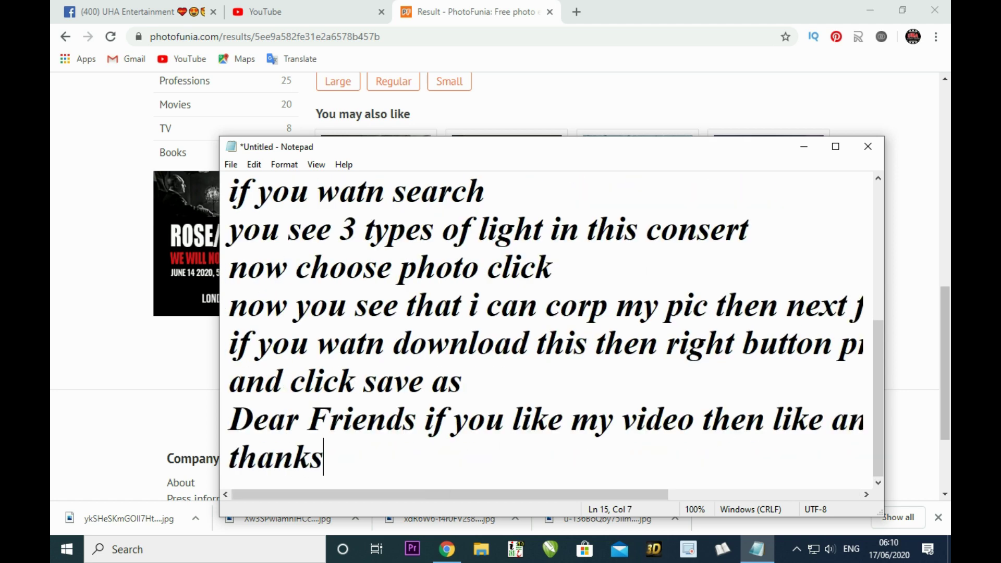
type(" we mee")
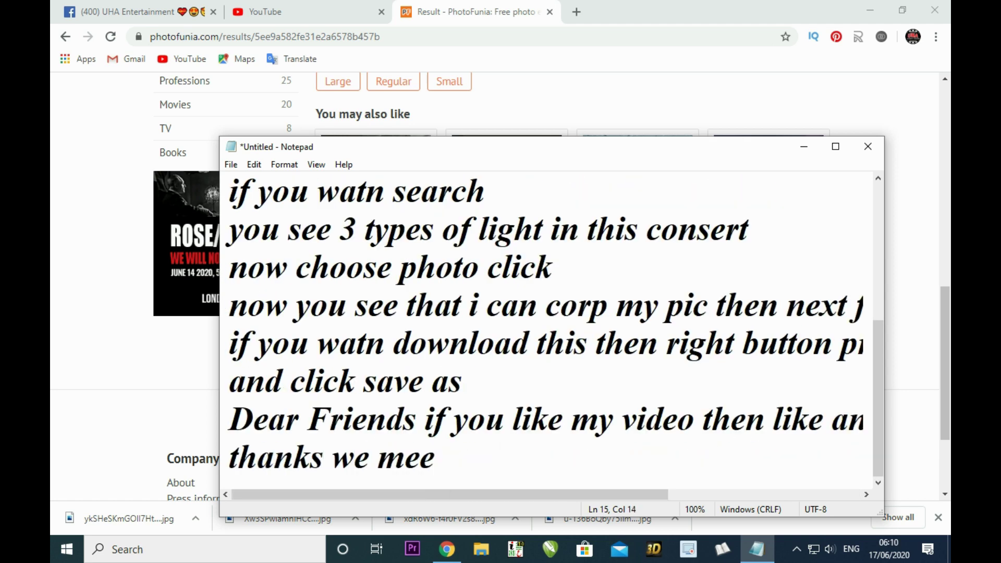
type("t again wi")
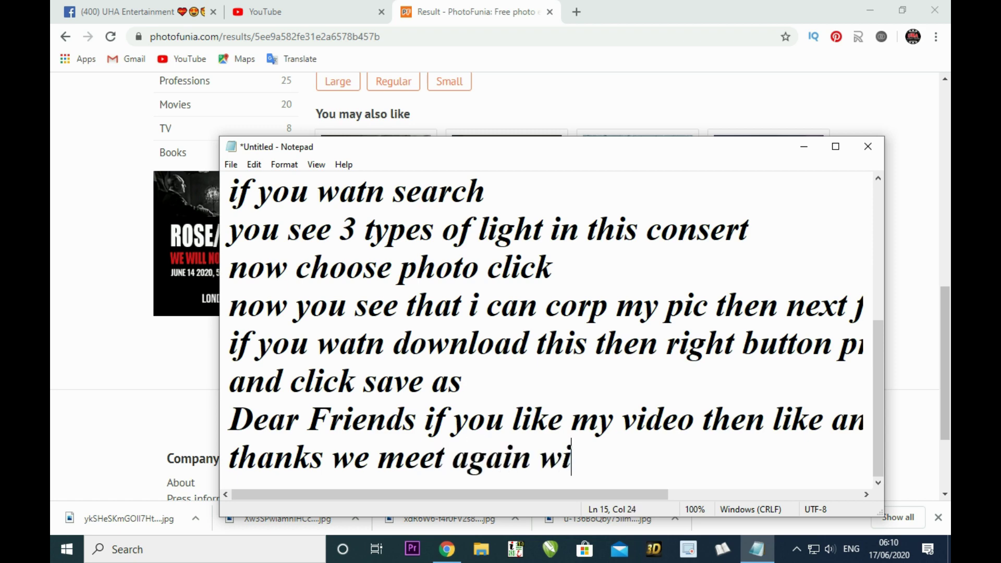
type("th new v")
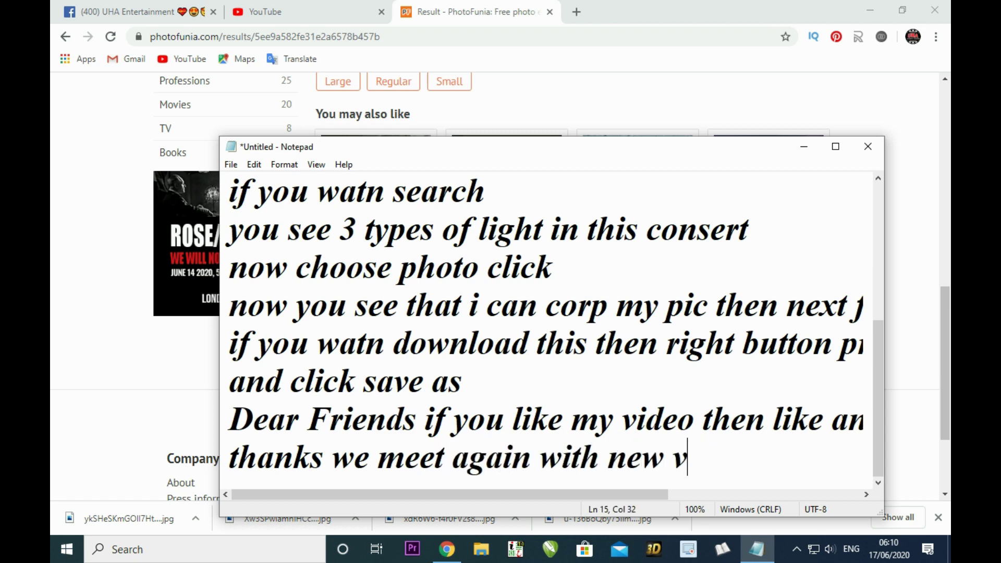
type("dideo")
key("Return")
type("Allah Hafiz")
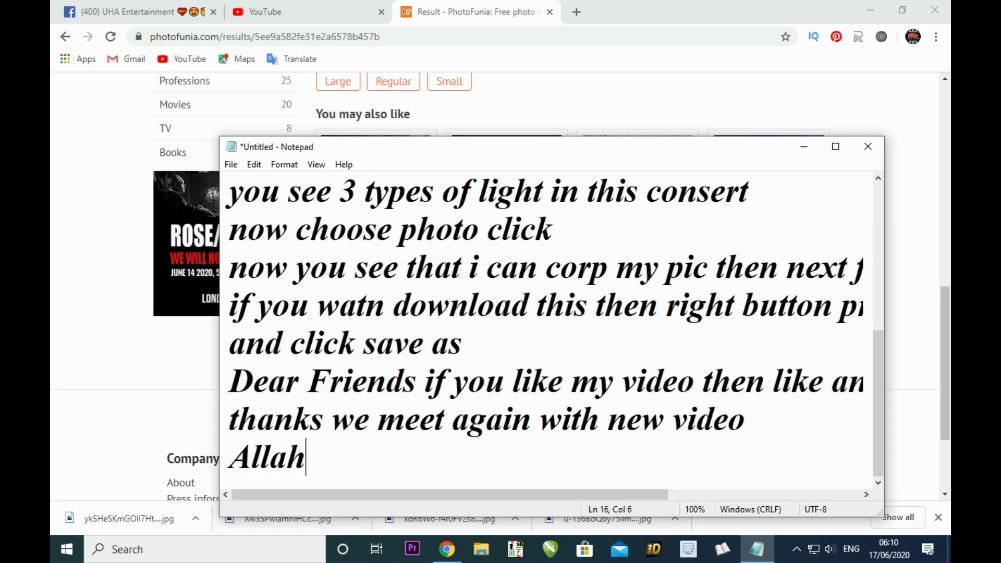